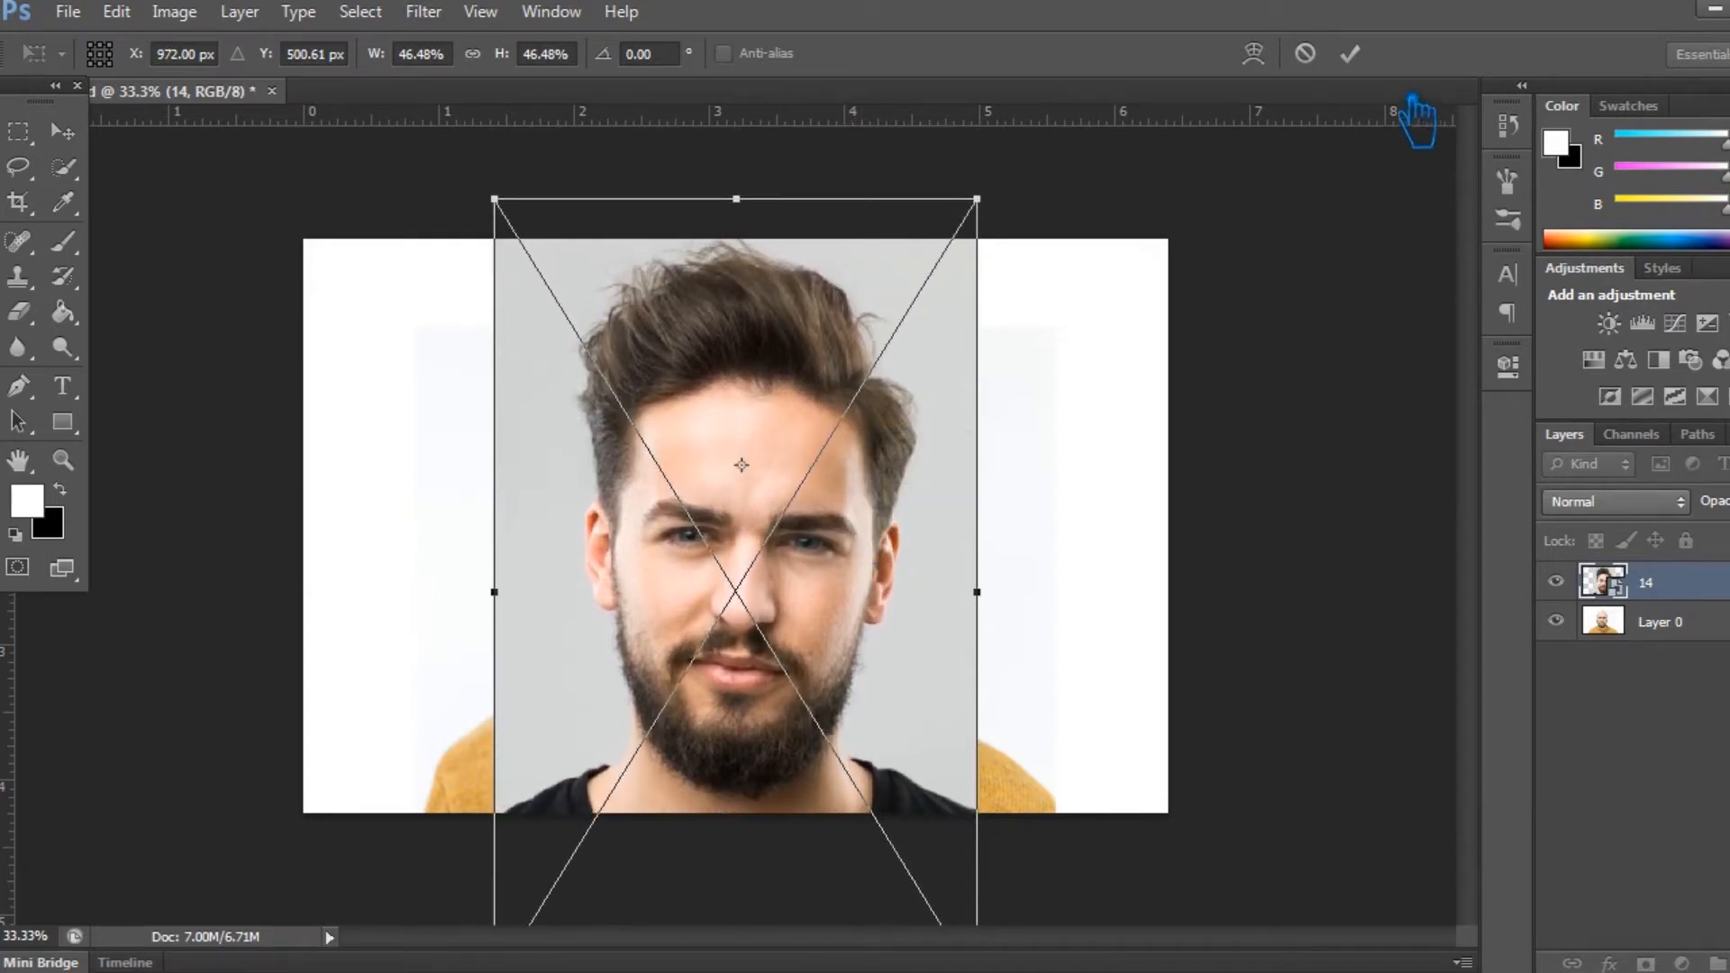
- Lower layer 14's opacity, scale it to about 36.8% and align its face over the face in Layer 0
{"action": "left_click", "coordinate": [1348, 53]}
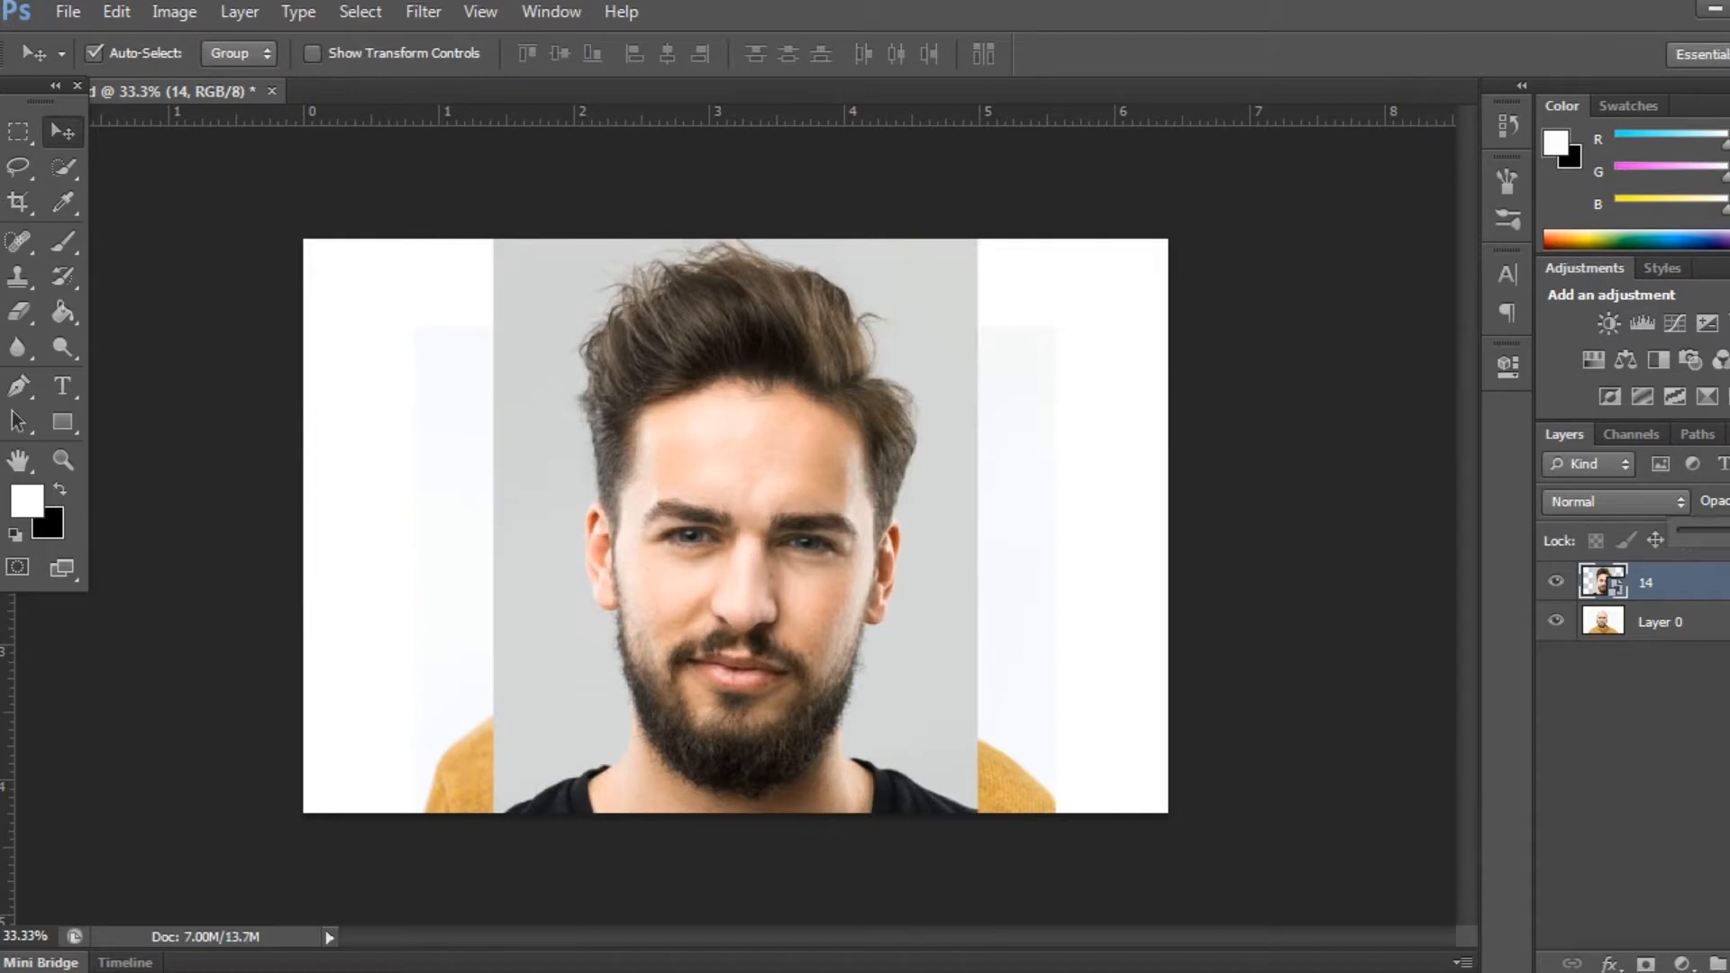
{"action": "left_click_drag", "start_coordinate": [1727, 533], "coordinate": [1728, 533]}
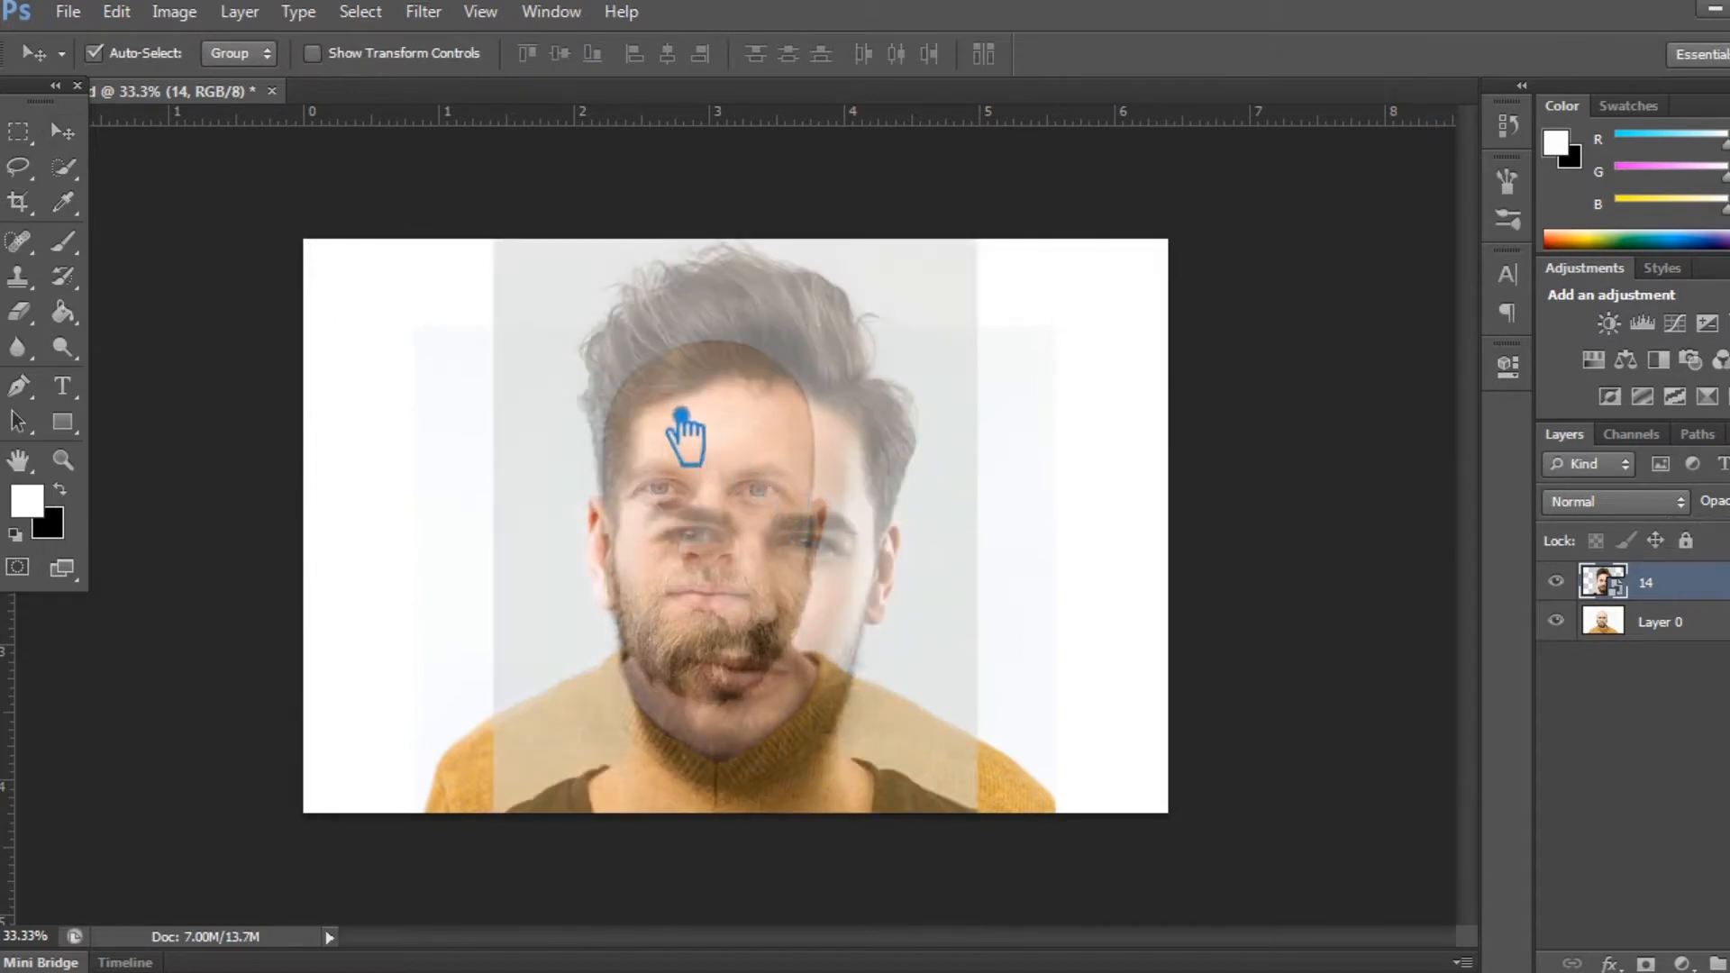
{"action": "key", "text": "ctrl+t"}
{"action": "left_click_drag", "start_coordinate": [977, 198], "coordinate": [929, 281]}
{"action": "left_click_drag", "start_coordinate": [845, 513], "coordinate": [816, 475]}
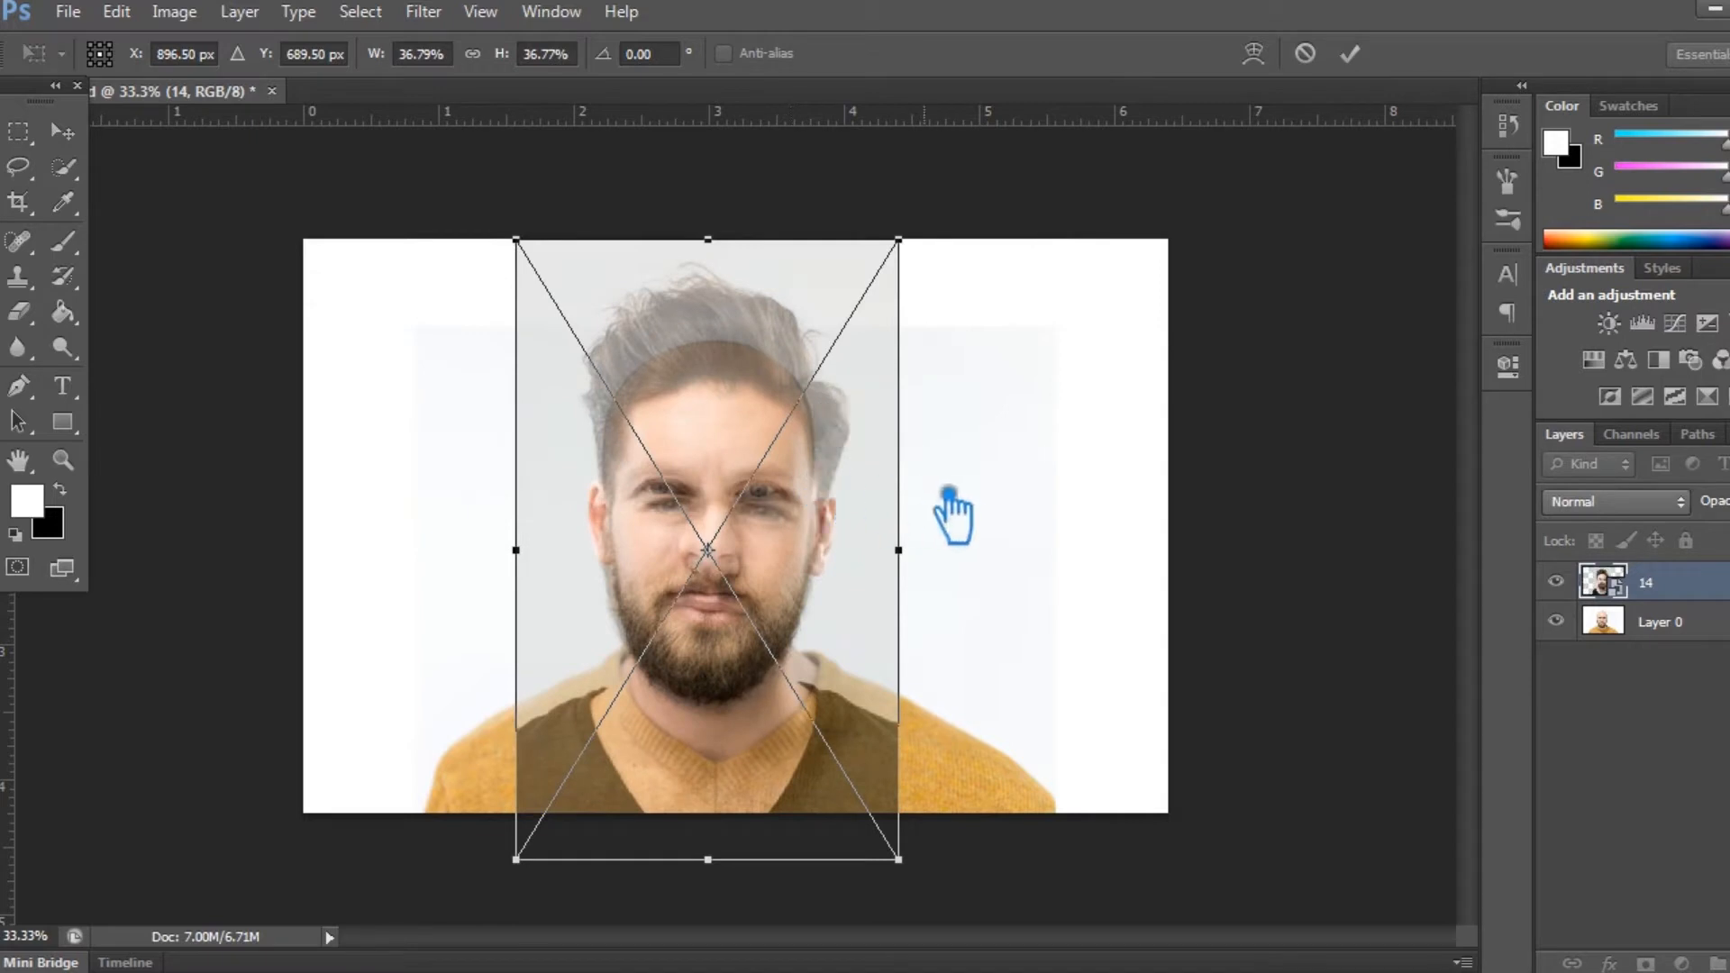
{"action": "key", "text": "ctrl+plus"}
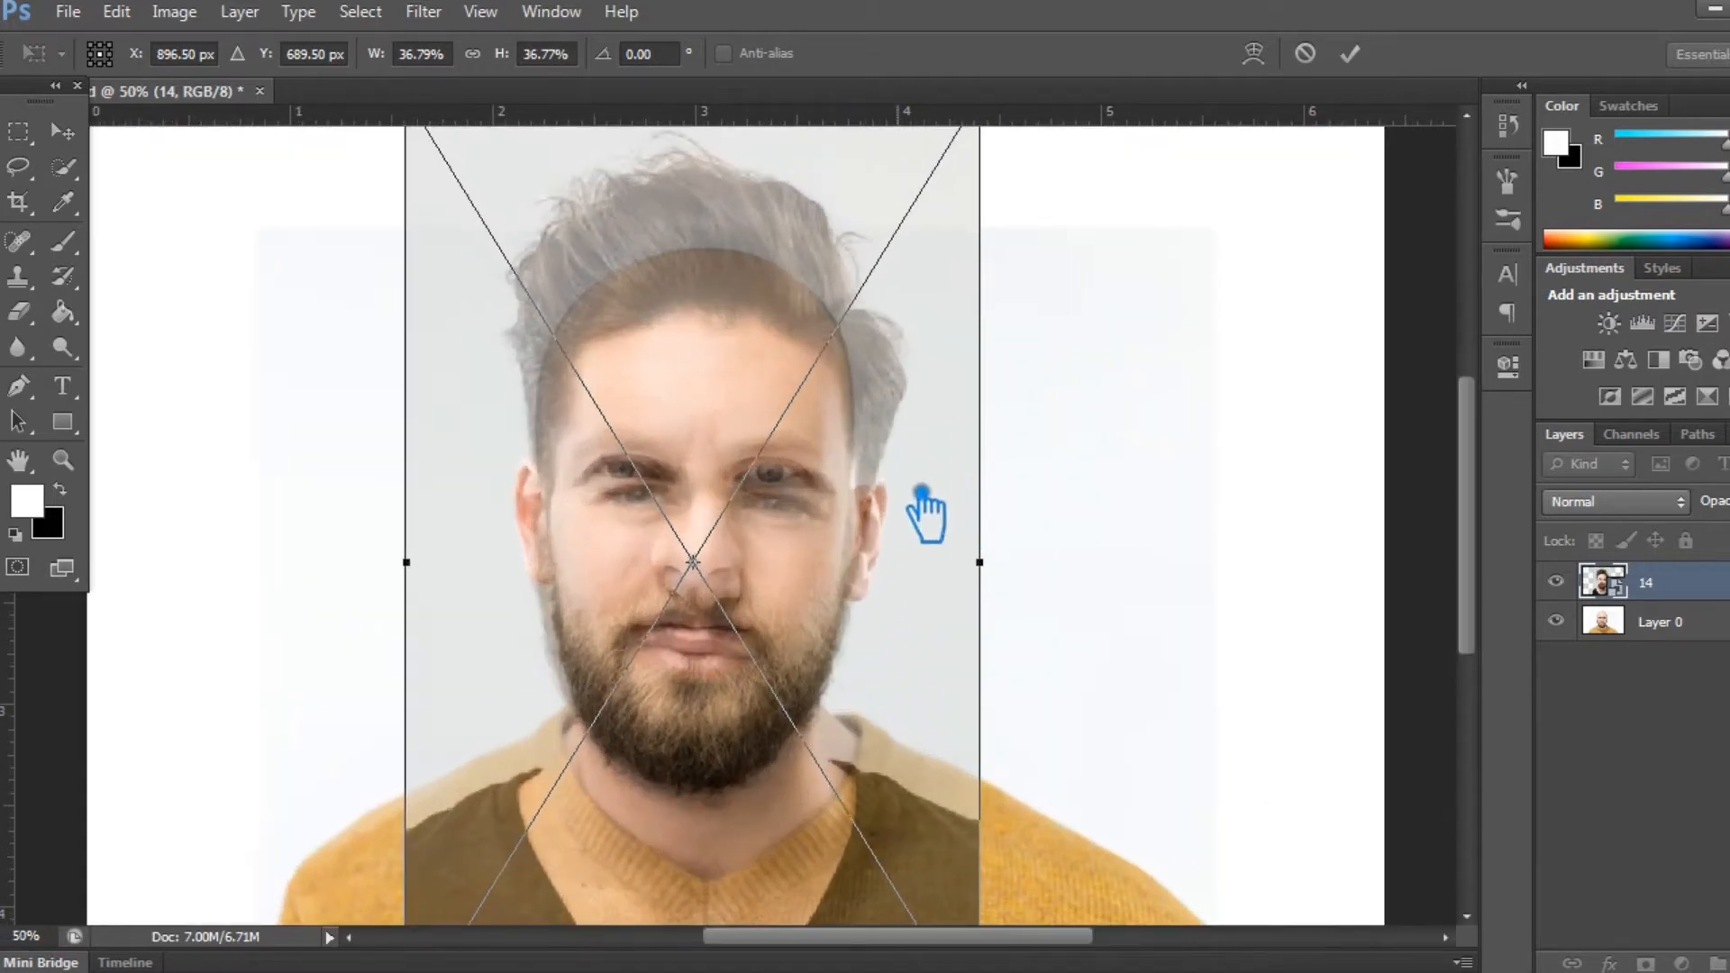
{"action": "mouse_move", "coordinate": [757, 538]}
{"action": "left_mouse_down"}
{"action": "mouse_move", "coordinate": [755, 487]}
{"action": "mouse_move", "coordinate": [751, 530]}
{"action": "mouse_move", "coordinate": [740, 520]}
{"action": "left_mouse_up"}
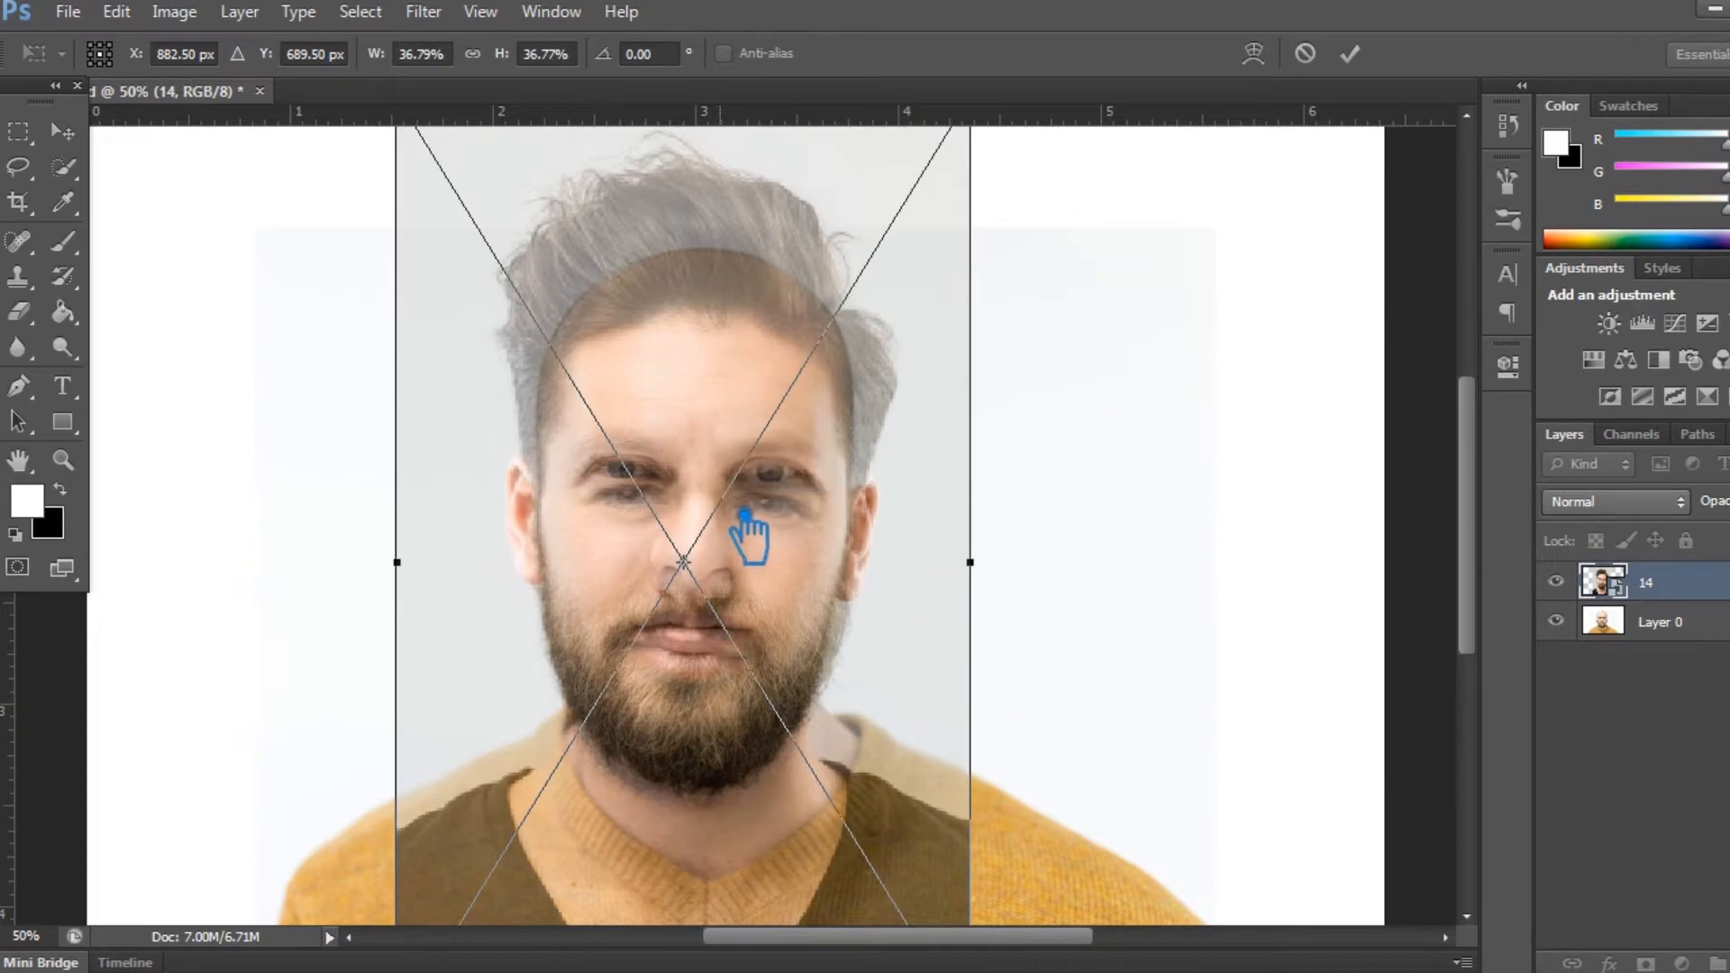
{"action": "left_click_drag", "start_coordinate": [740, 428], "coordinate": [743, 425]}
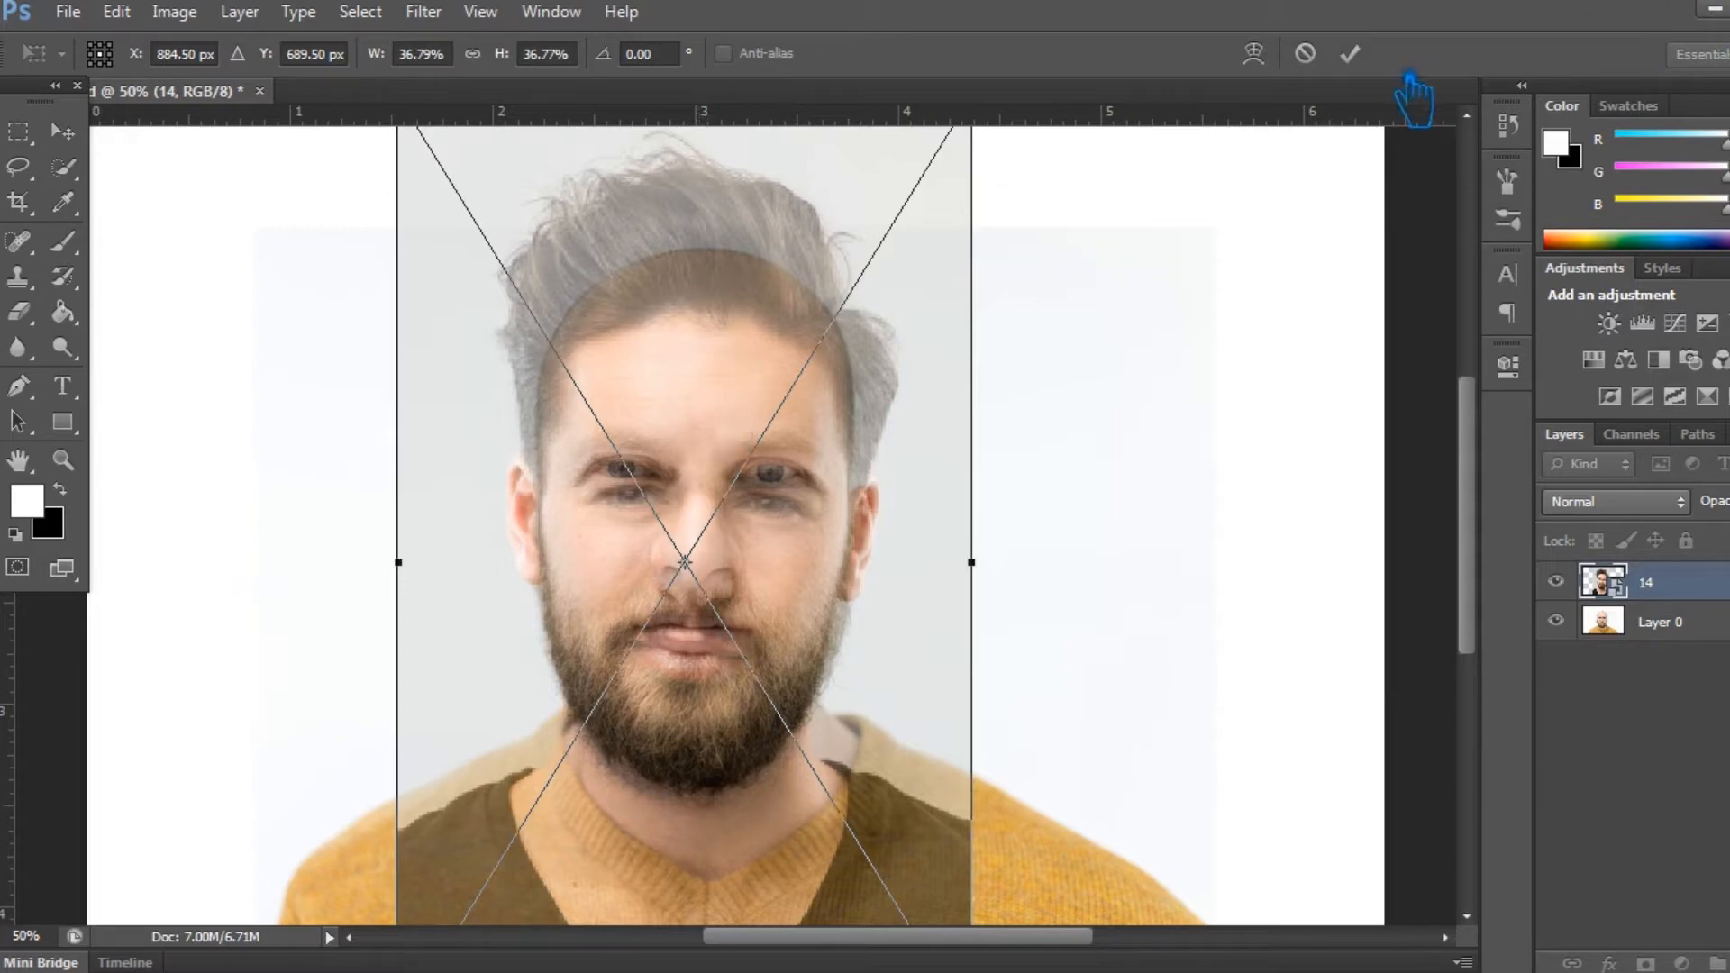
{"action": "left_click", "coordinate": [1348, 54]}
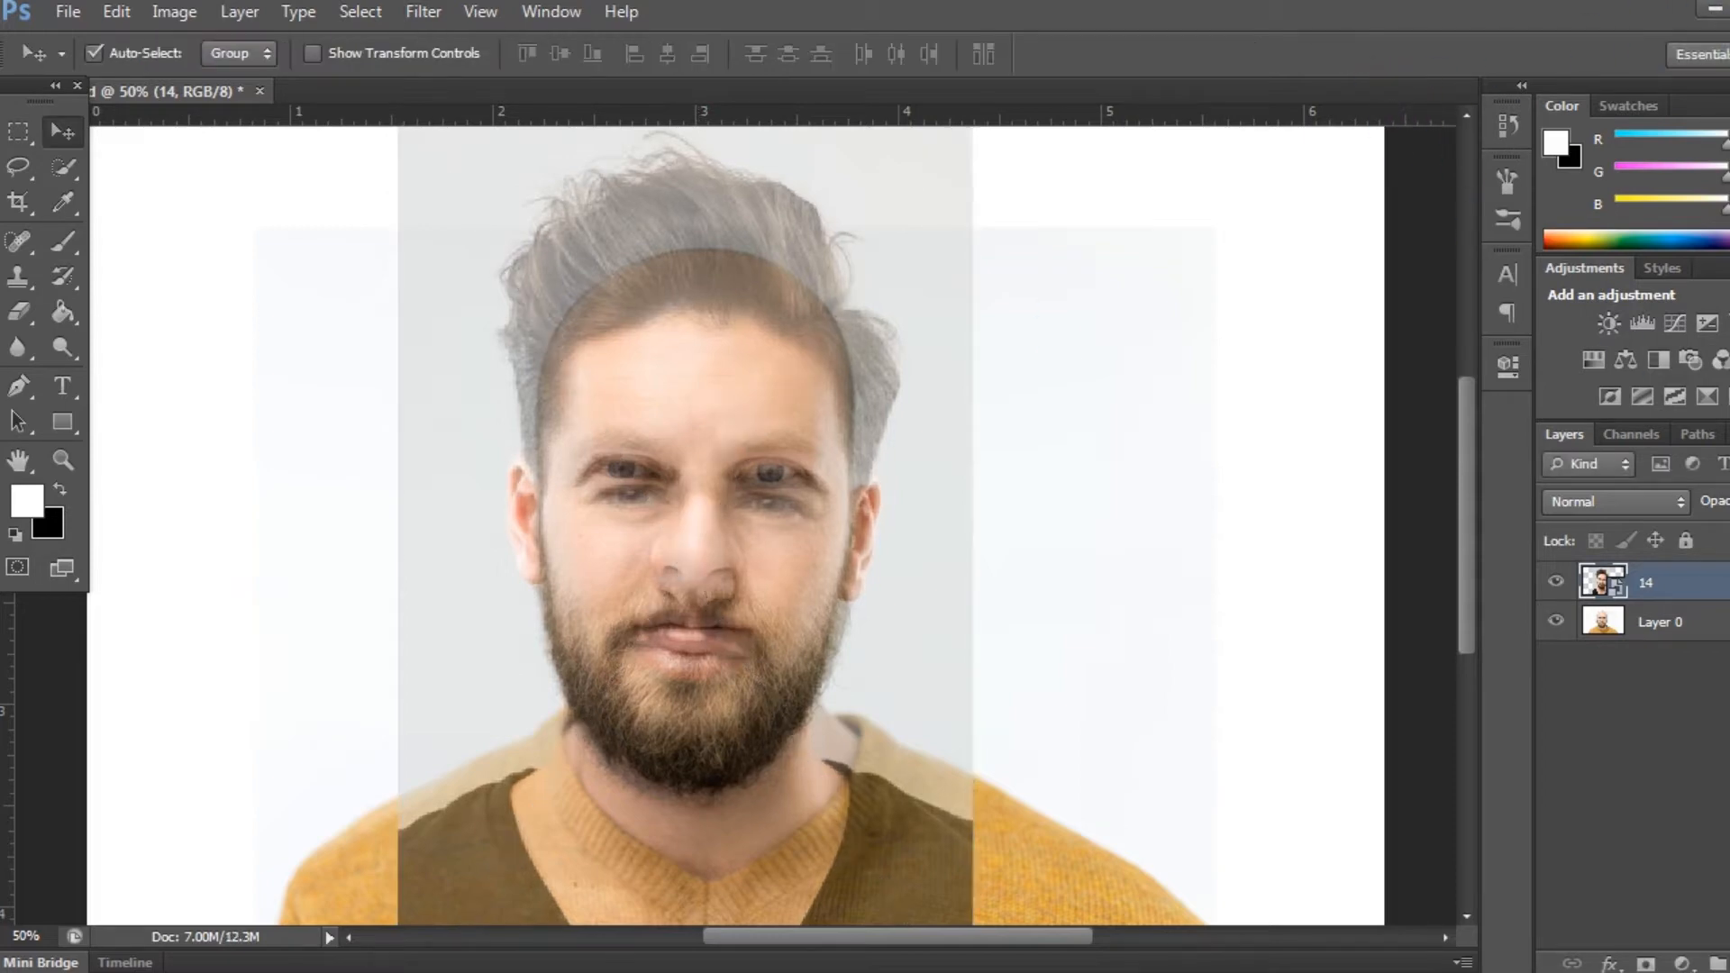
- Restore layer 14 to full opacity and deselect it
{"action": "left_click_drag", "start_coordinate": [1723, 531], "coordinate": [1728, 531]}
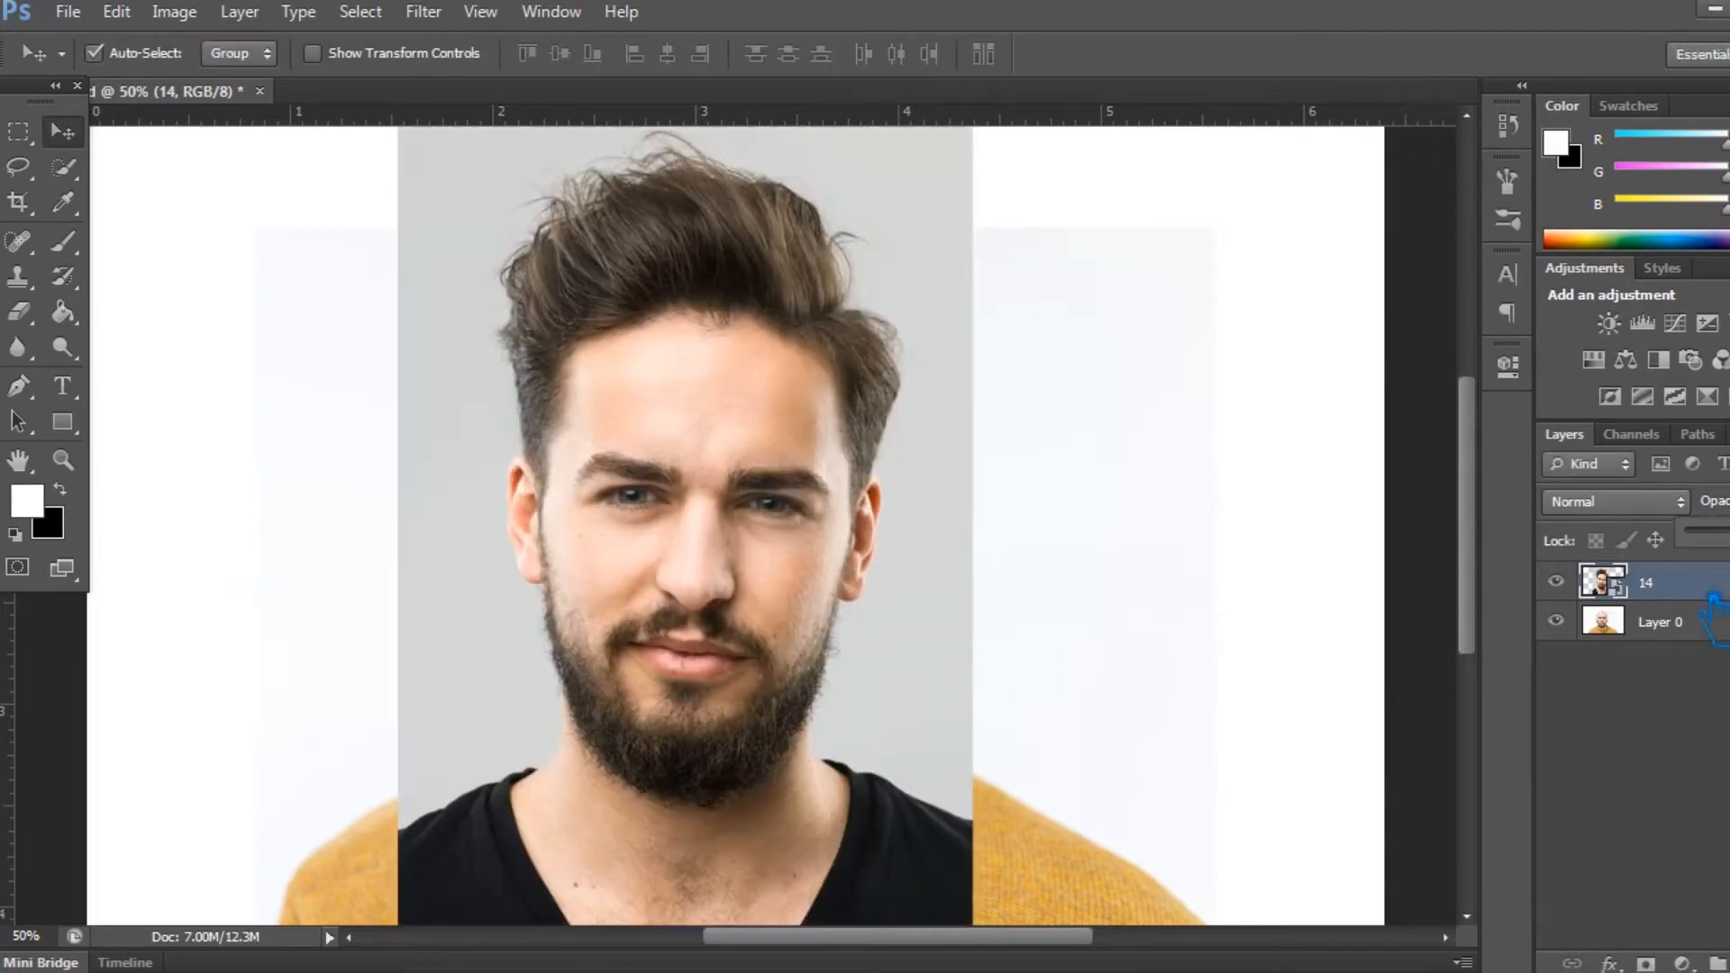
{"action": "left_click", "coordinate": [1602, 699]}
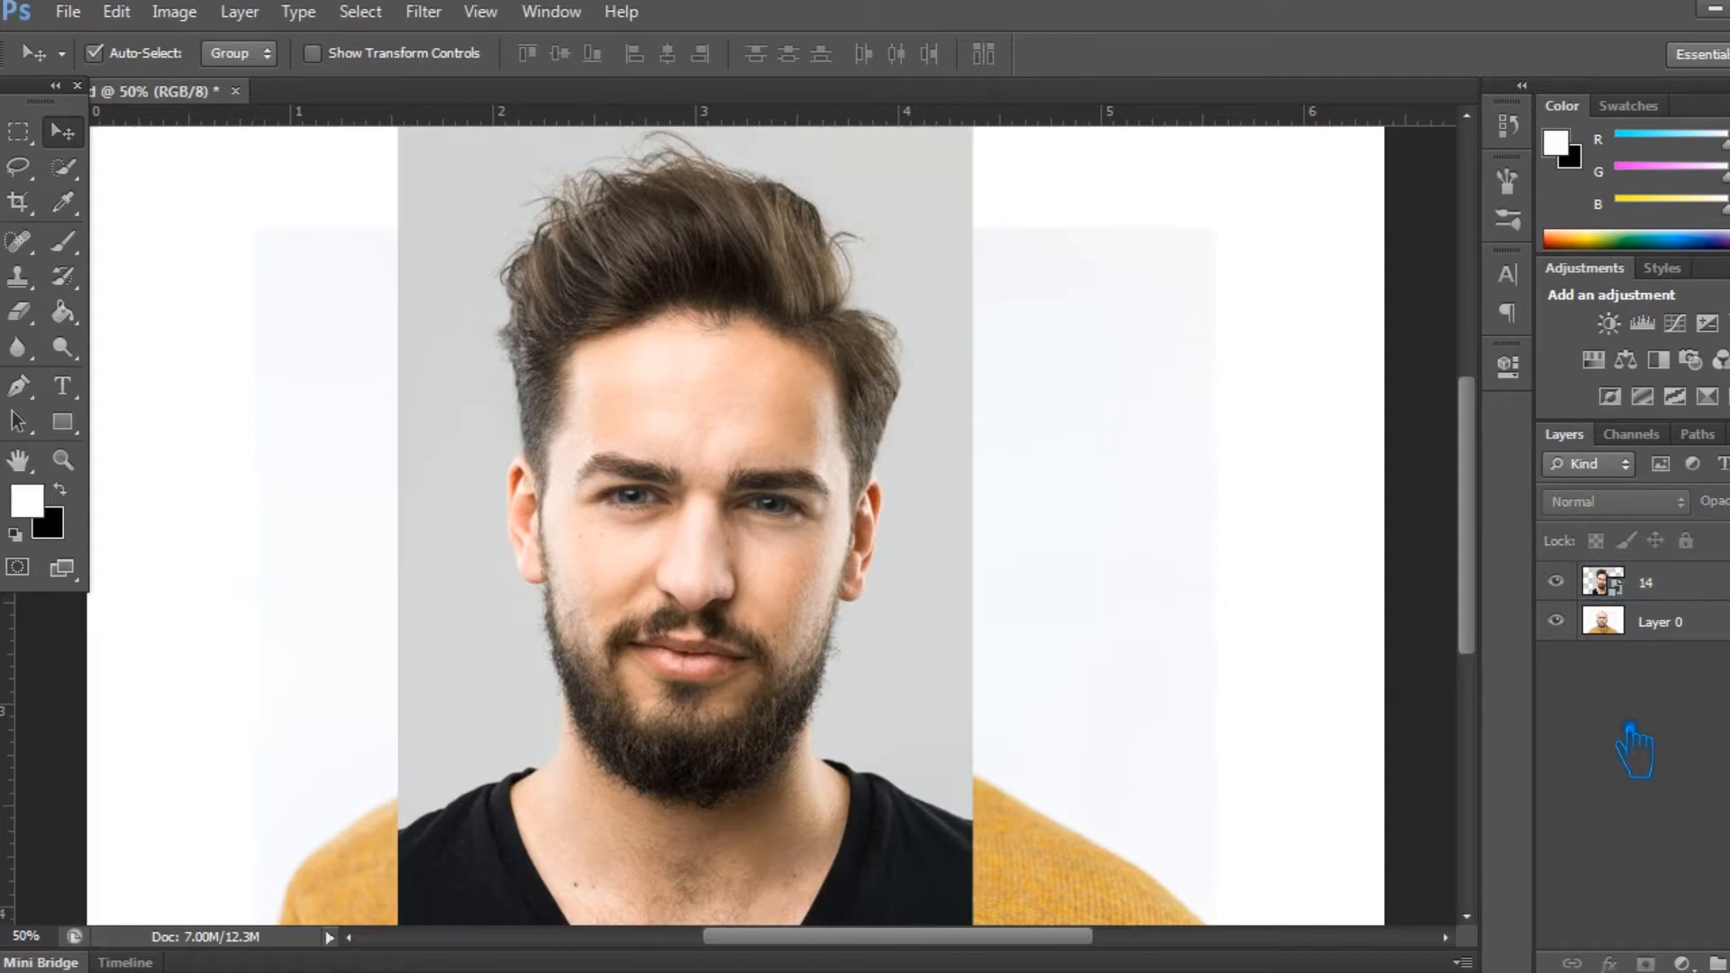
- Select the man's hair, face and beard on layer 14 with the Quick Selection tool
{"action": "left_click", "coordinate": [63, 166]}
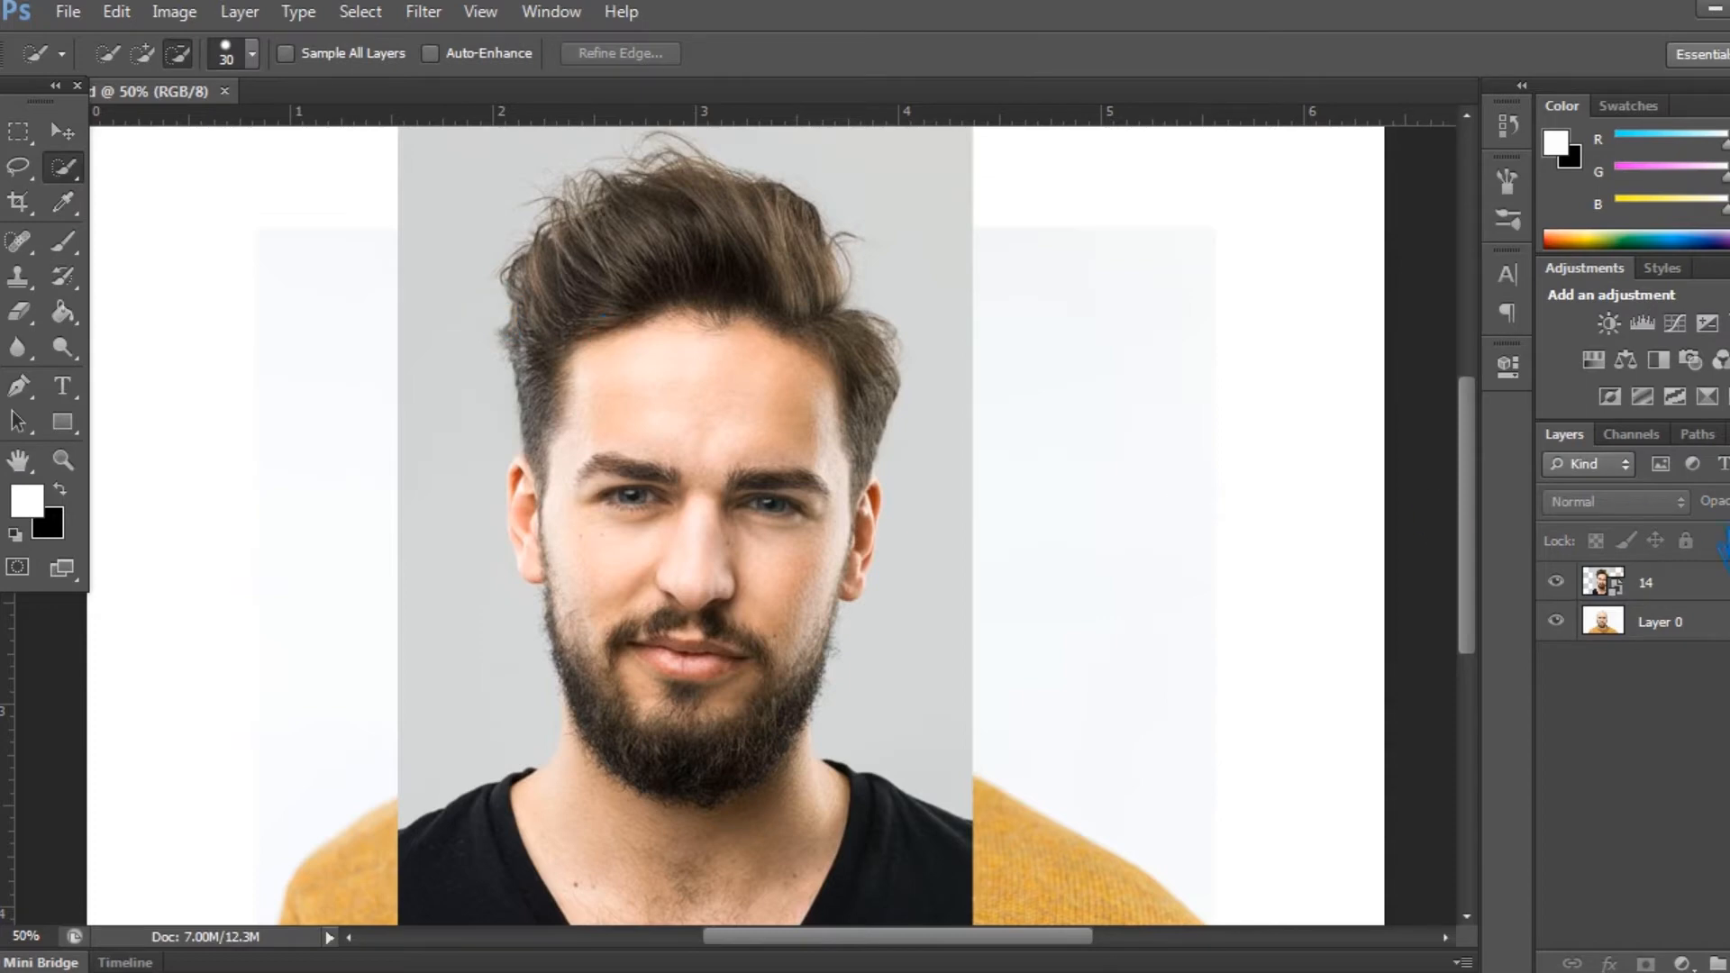
{"action": "left_click", "coordinate": [1682, 587]}
{"action": "mouse_move", "coordinate": [612, 257]}
{"action": "left_mouse_down"}
{"action": "mouse_move", "coordinate": [574, 351]}
{"action": "mouse_move", "coordinate": [572, 458]}
{"action": "mouse_move", "coordinate": [670, 243]}
{"action": "mouse_move", "coordinate": [744, 212]}
{"action": "mouse_move", "coordinate": [834, 255]}
{"action": "mouse_move", "coordinate": [884, 350]}
{"action": "mouse_move", "coordinate": [886, 452]}
{"action": "mouse_move", "coordinate": [677, 493]}
{"action": "mouse_move", "coordinate": [647, 536]}
{"action": "mouse_move", "coordinate": [676, 581]}
{"action": "mouse_move", "coordinate": [745, 610]}
{"action": "left_mouse_up"}
{"action": "left_click", "coordinate": [753, 481], "text": "alt"}
{"action": "left_click", "coordinate": [141, 53]}
{"action": "mouse_move", "coordinate": [775, 539]}
{"action": "left_mouse_down"}
{"action": "mouse_move", "coordinate": [765, 471]}
{"action": "mouse_move", "coordinate": [772, 513]}
{"action": "mouse_move", "coordinate": [772, 490]}
{"action": "mouse_move", "coordinate": [808, 543]}
{"action": "mouse_move", "coordinate": [804, 617]}
{"action": "mouse_move", "coordinate": [734, 733]}
{"action": "mouse_move", "coordinate": [681, 687]}
{"action": "mouse_move", "coordinate": [757, 549]}
{"action": "mouse_move", "coordinate": [772, 568]}
{"action": "mouse_move", "coordinate": [782, 547]}
{"action": "left_mouse_up"}
{"action": "left_click_drag", "start_coordinate": [630, 691], "coordinate": [598, 694]}
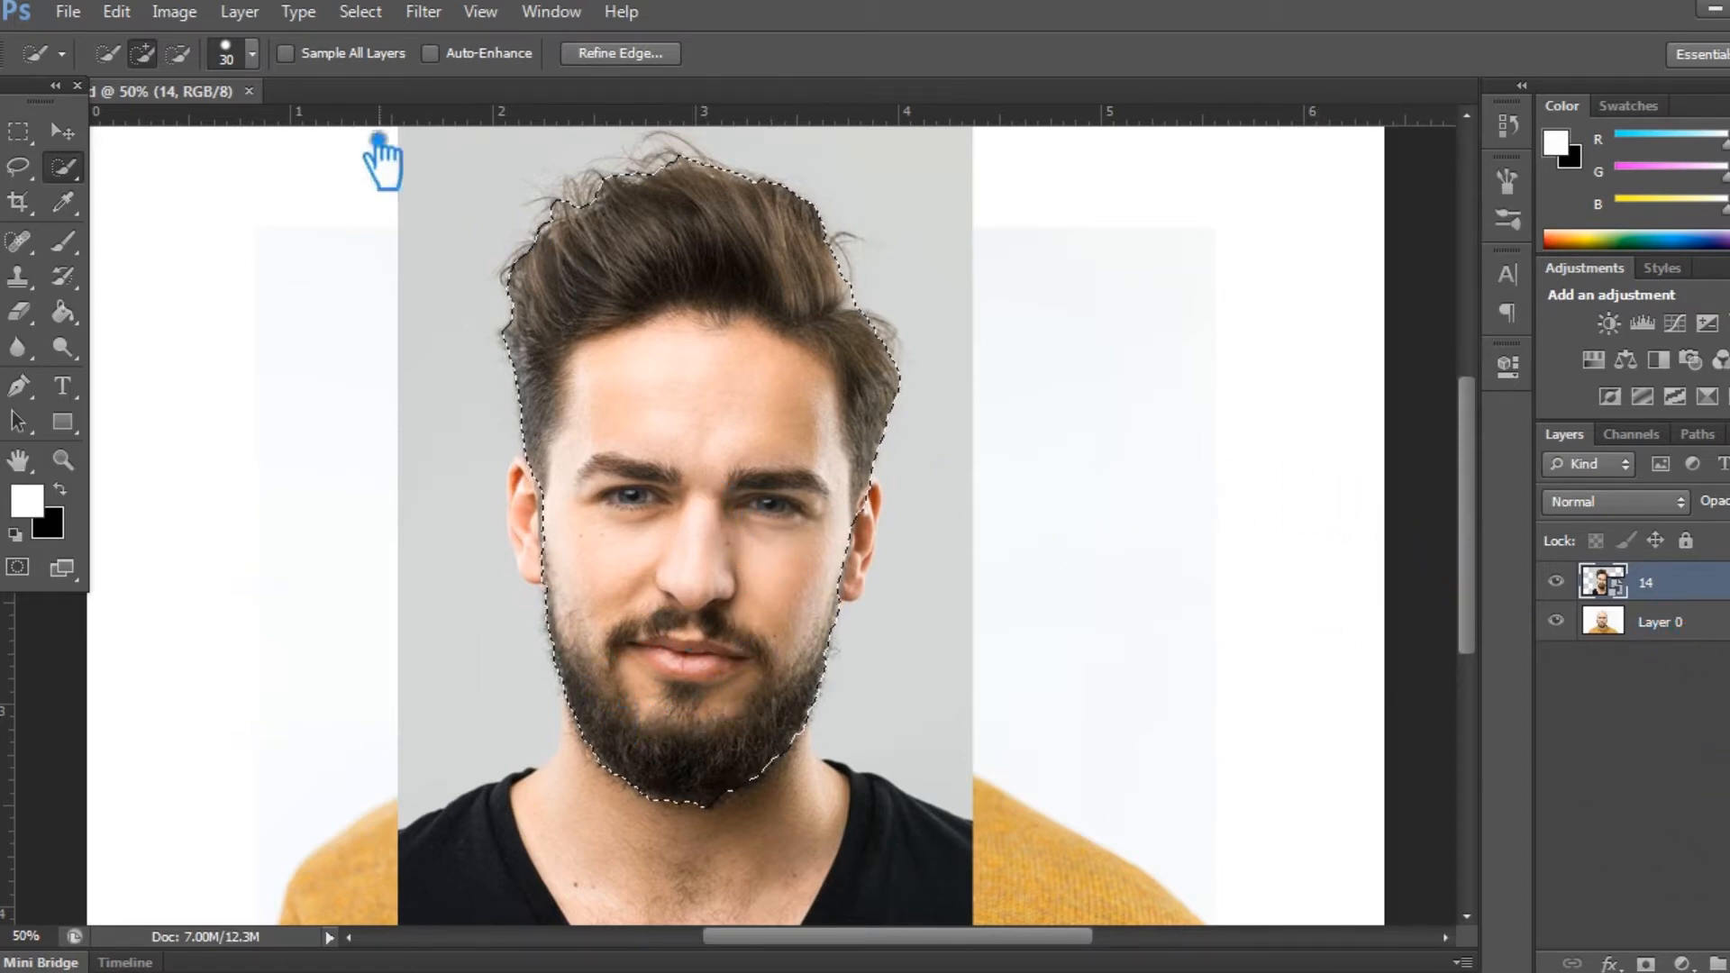
- Open Refine Edge for the head selection and set the edge detection radius to 0.8 px
{"action": "left_click", "coordinate": [642, 56]}
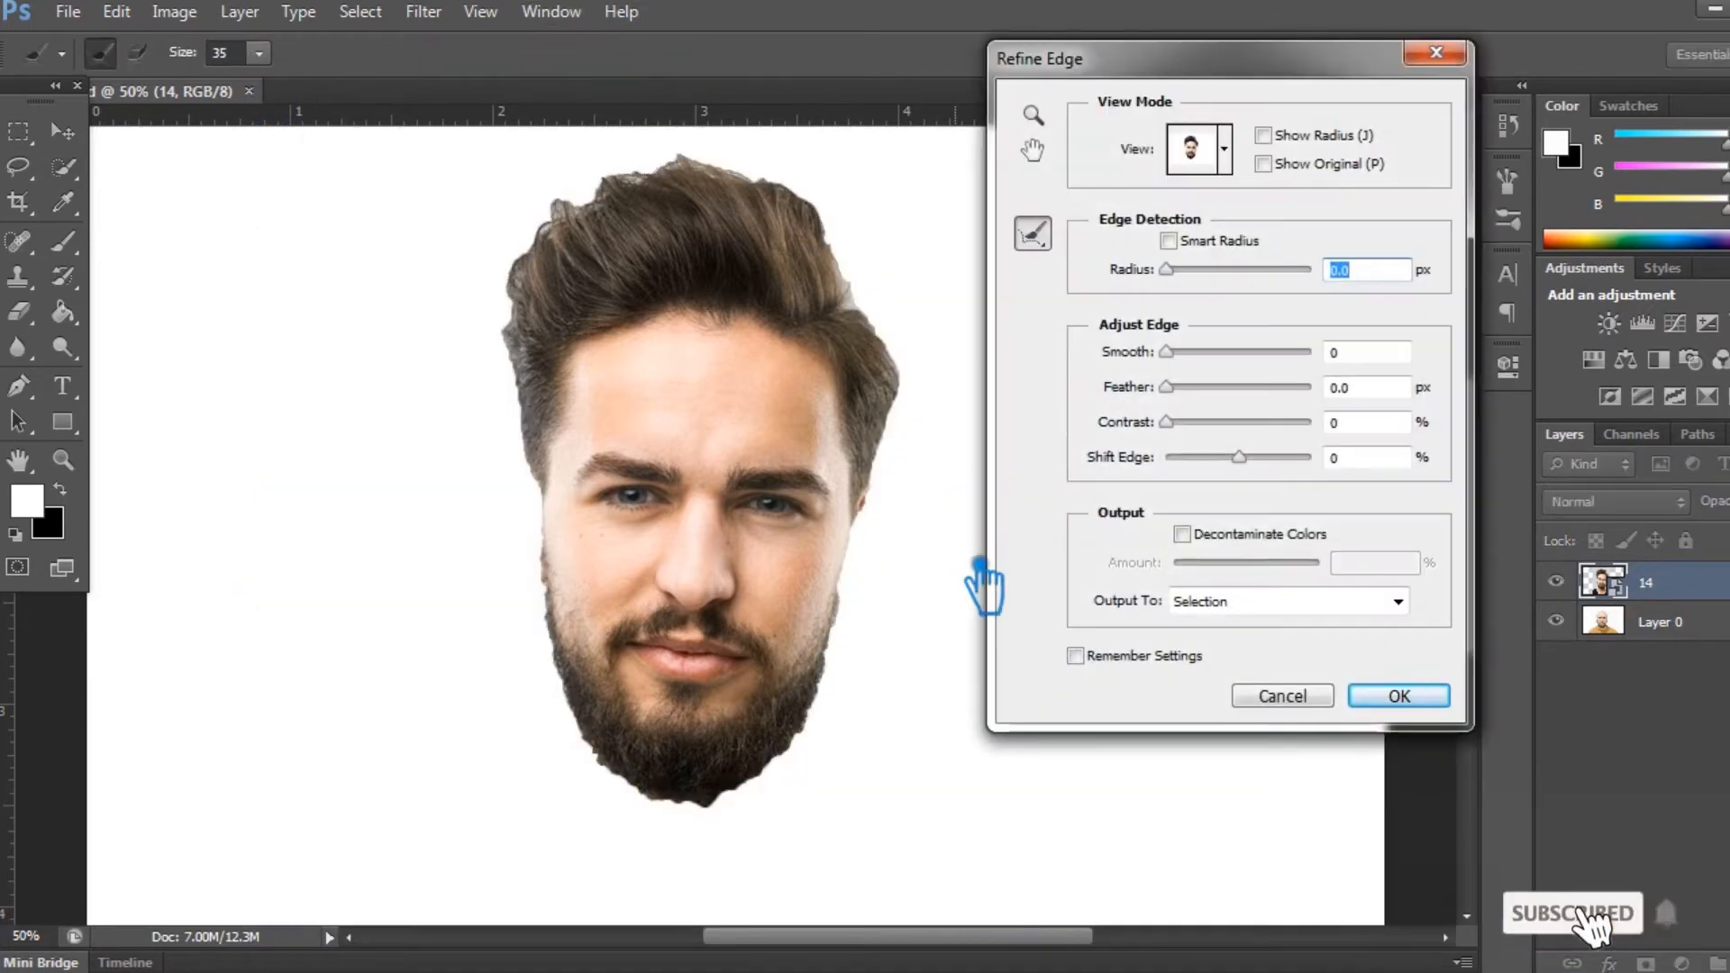
{"action": "left_click_drag", "start_coordinate": [1376, 279], "coordinate": [1361, 280]}
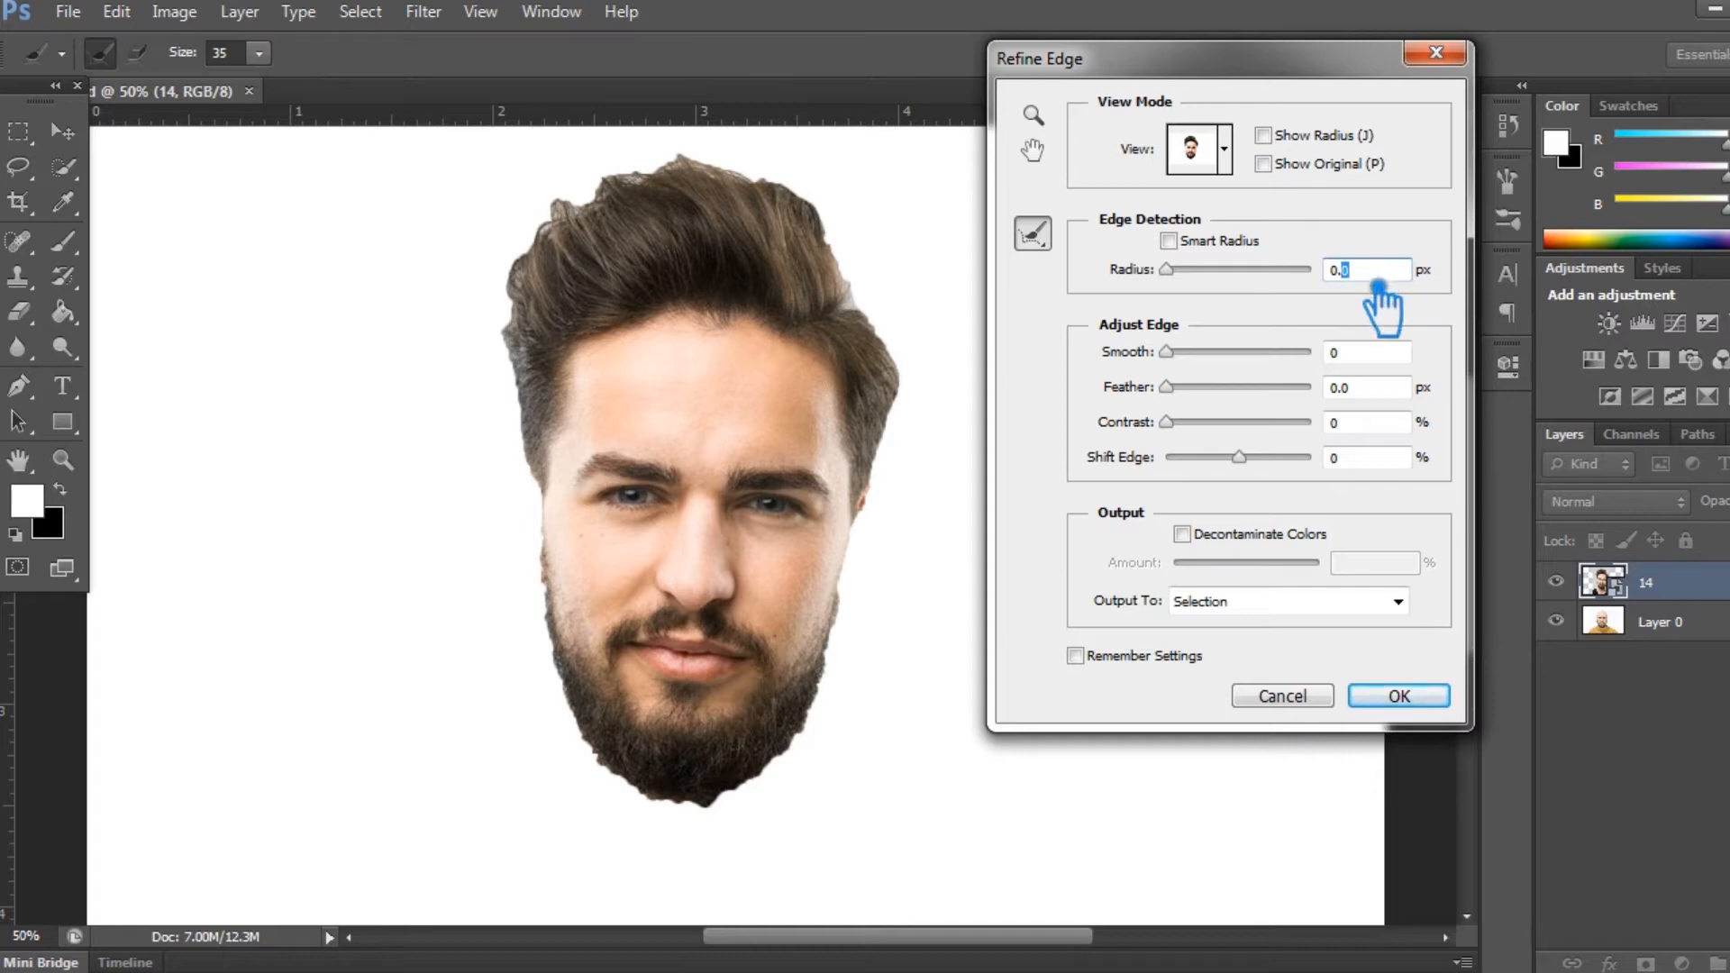
{"action": "type", "text": "8"}
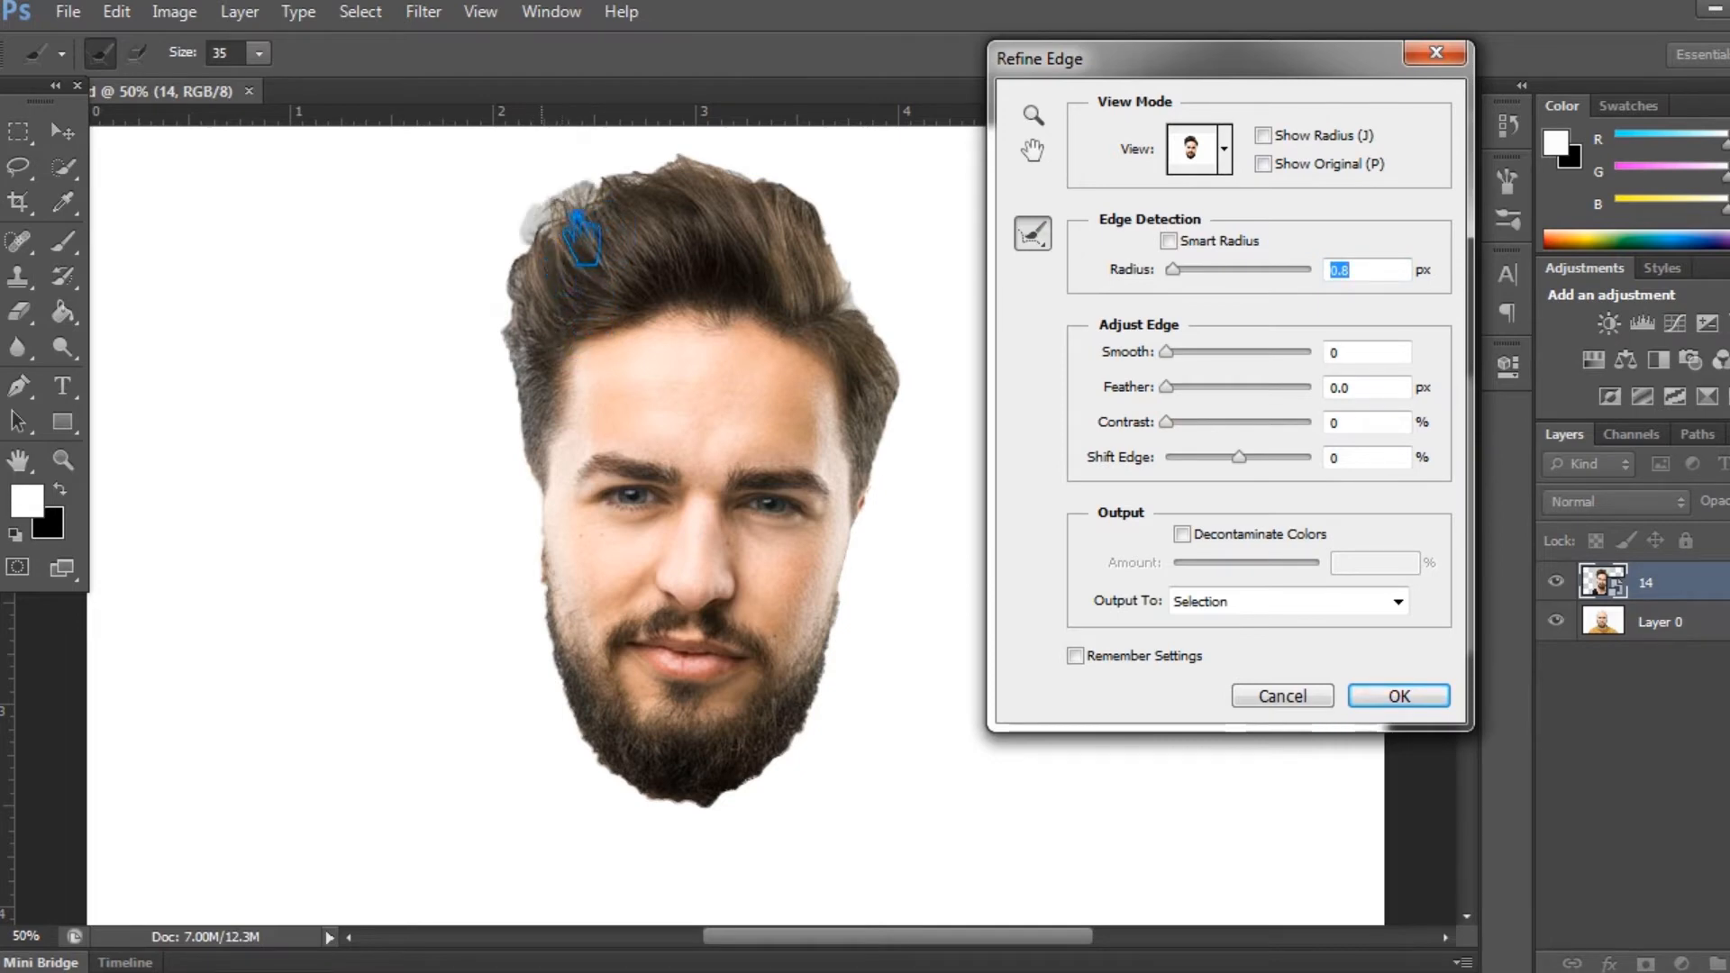
- Brush along the hair outline to refine the selection around loose strands, and turn it into a layer mask on layer 14
{"action": "left_click_drag", "start_coordinate": [603, 173], "coordinate": [551, 206]}
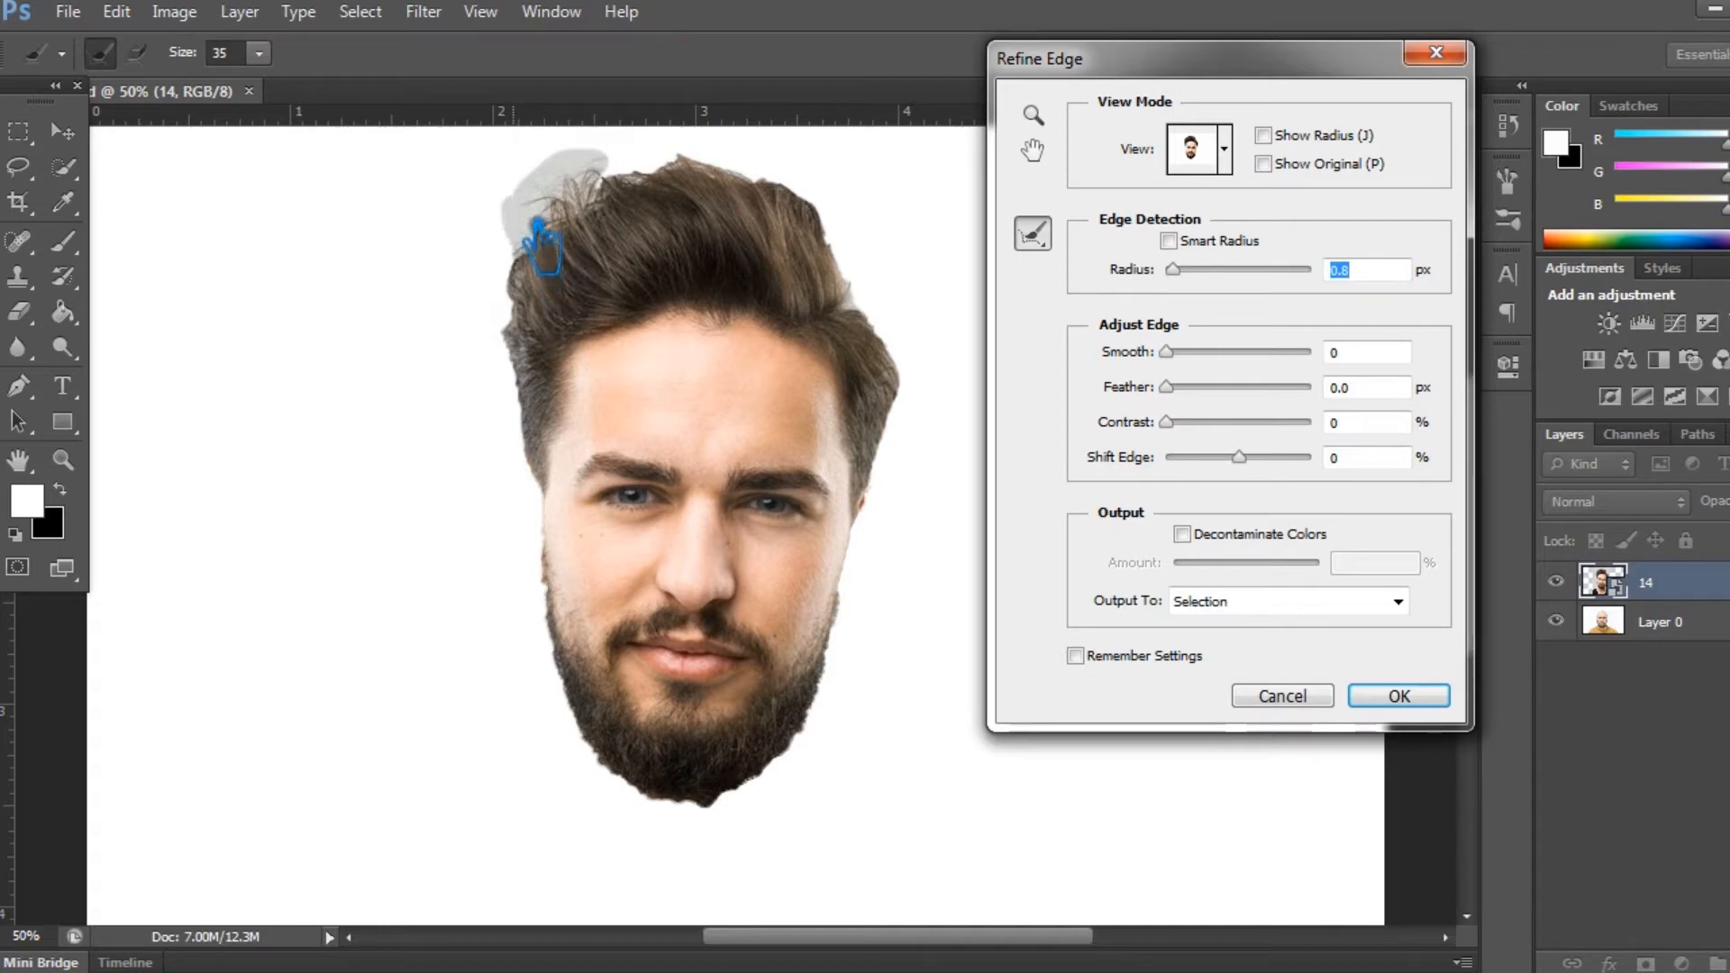
{"action": "left_click_drag", "start_coordinate": [523, 282], "coordinate": [531, 335]}
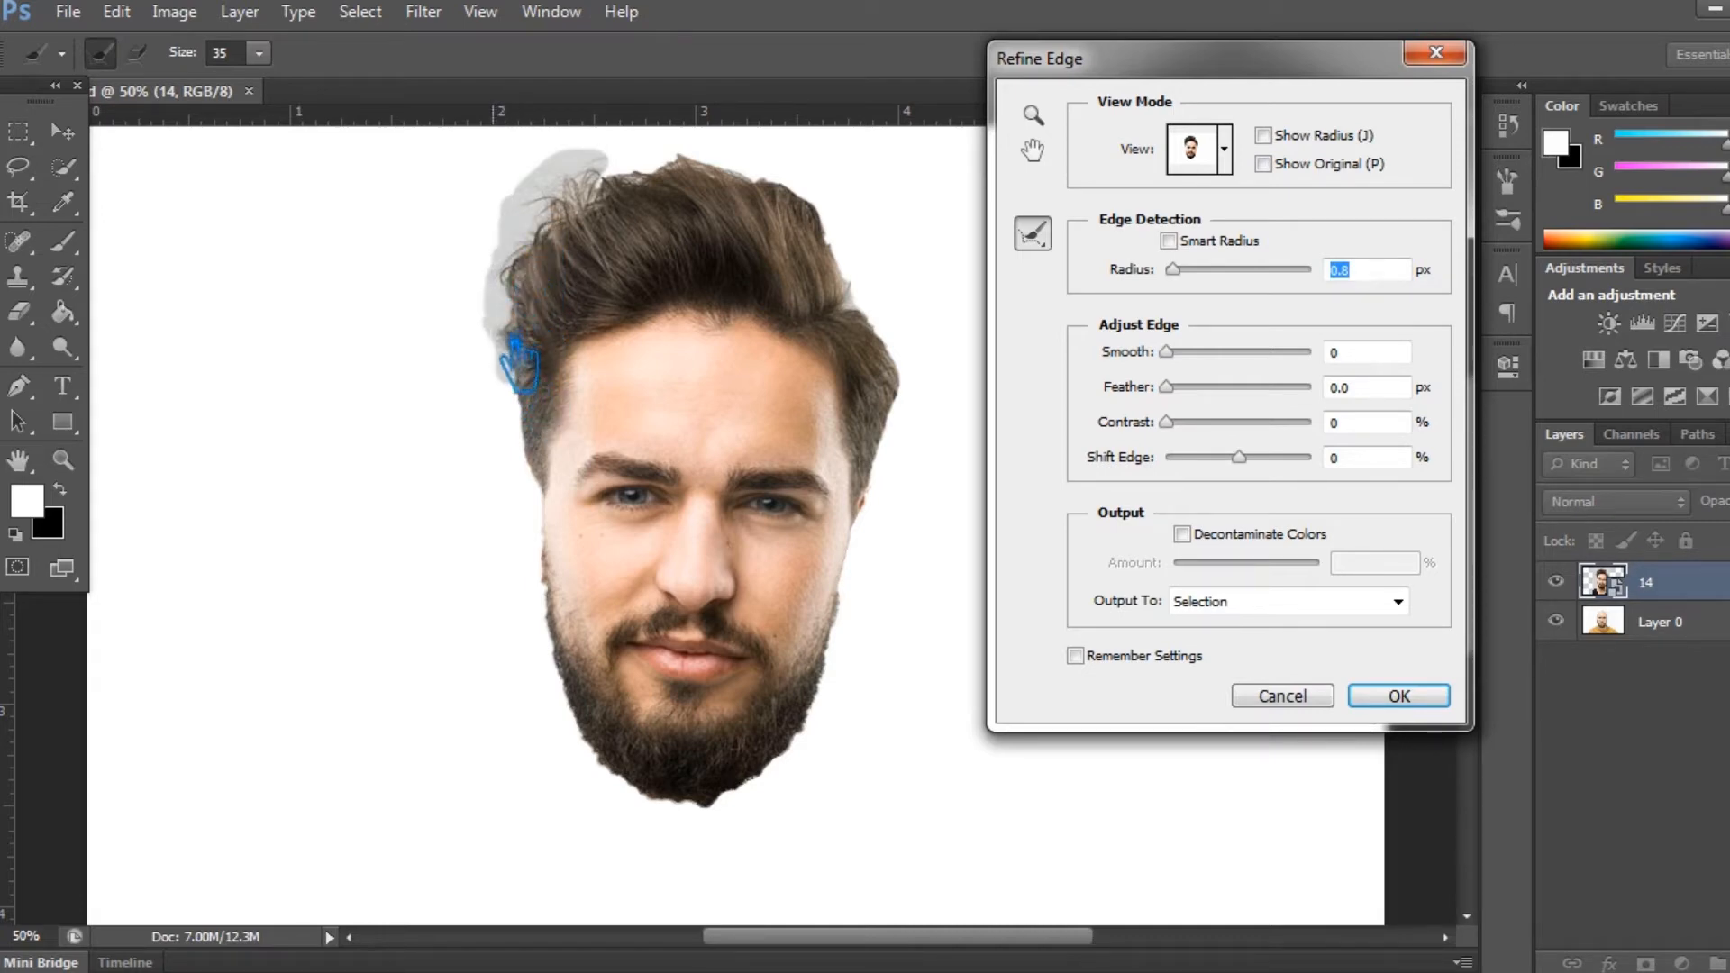
{"action": "left_click_drag", "start_coordinate": [530, 387], "coordinate": [551, 454]}
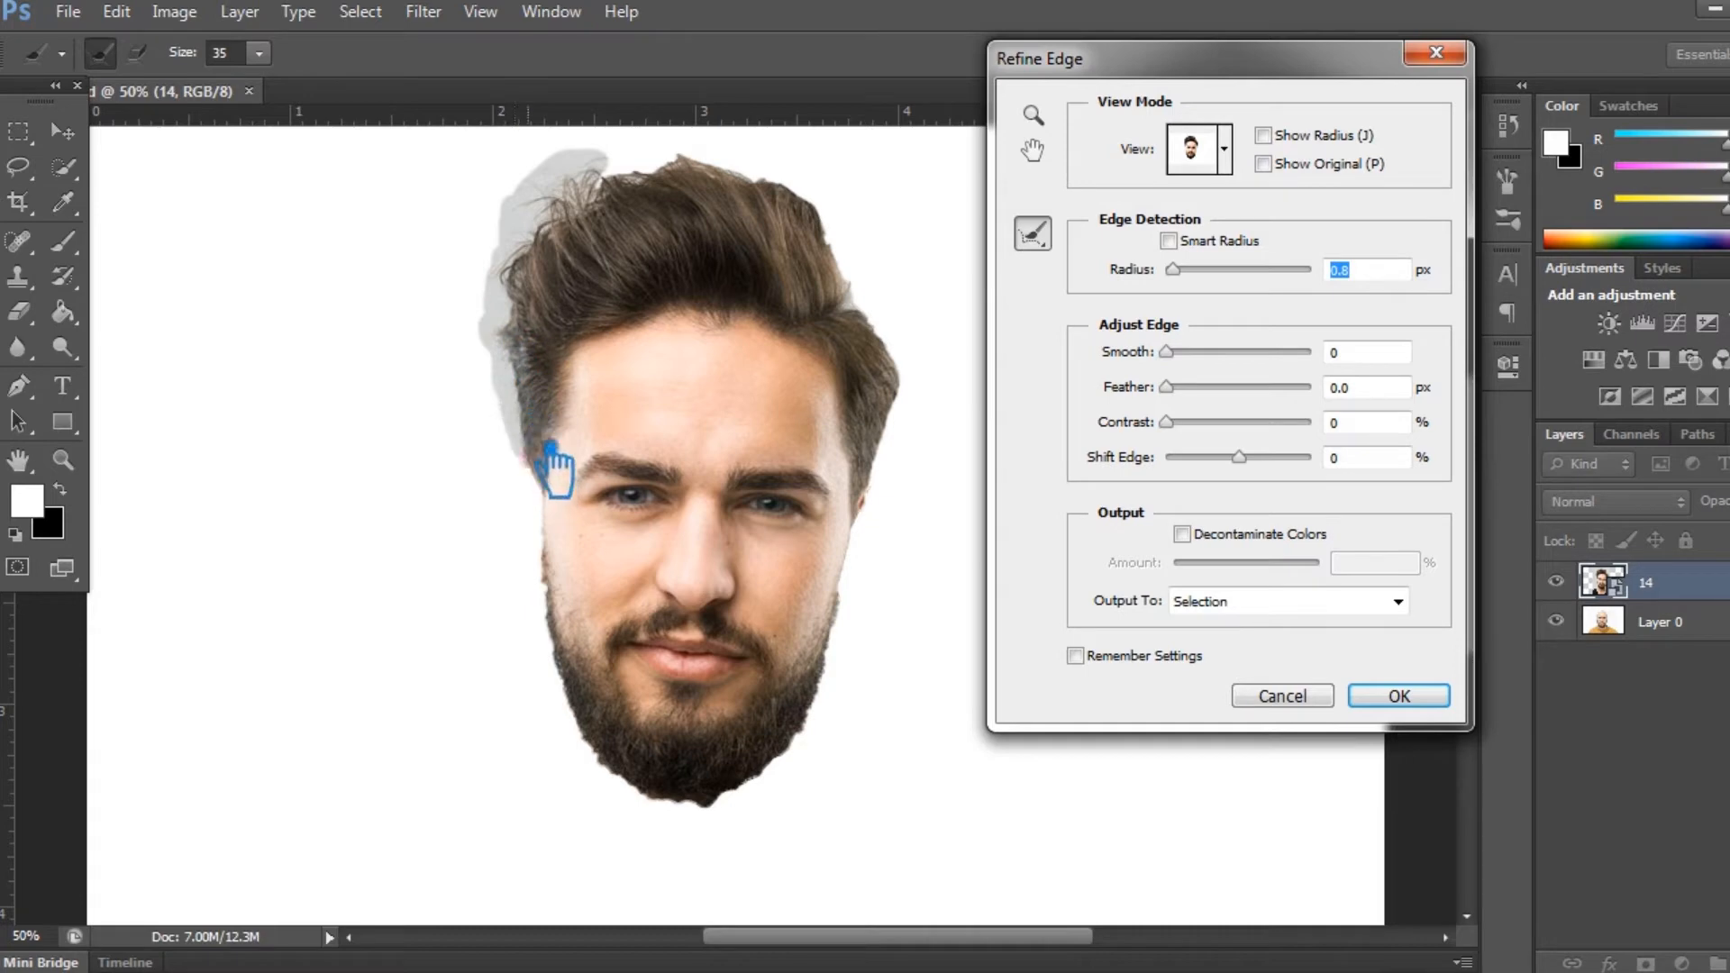
{"action": "mouse_move", "coordinate": [703, 180]}
{"action": "left_mouse_down"}
{"action": "mouse_move", "coordinate": [666, 171]}
{"action": "mouse_move", "coordinate": [706, 162]}
{"action": "mouse_move", "coordinate": [664, 171]}
{"action": "mouse_move", "coordinate": [722, 149]}
{"action": "mouse_move", "coordinate": [730, 171]}
{"action": "left_mouse_up"}
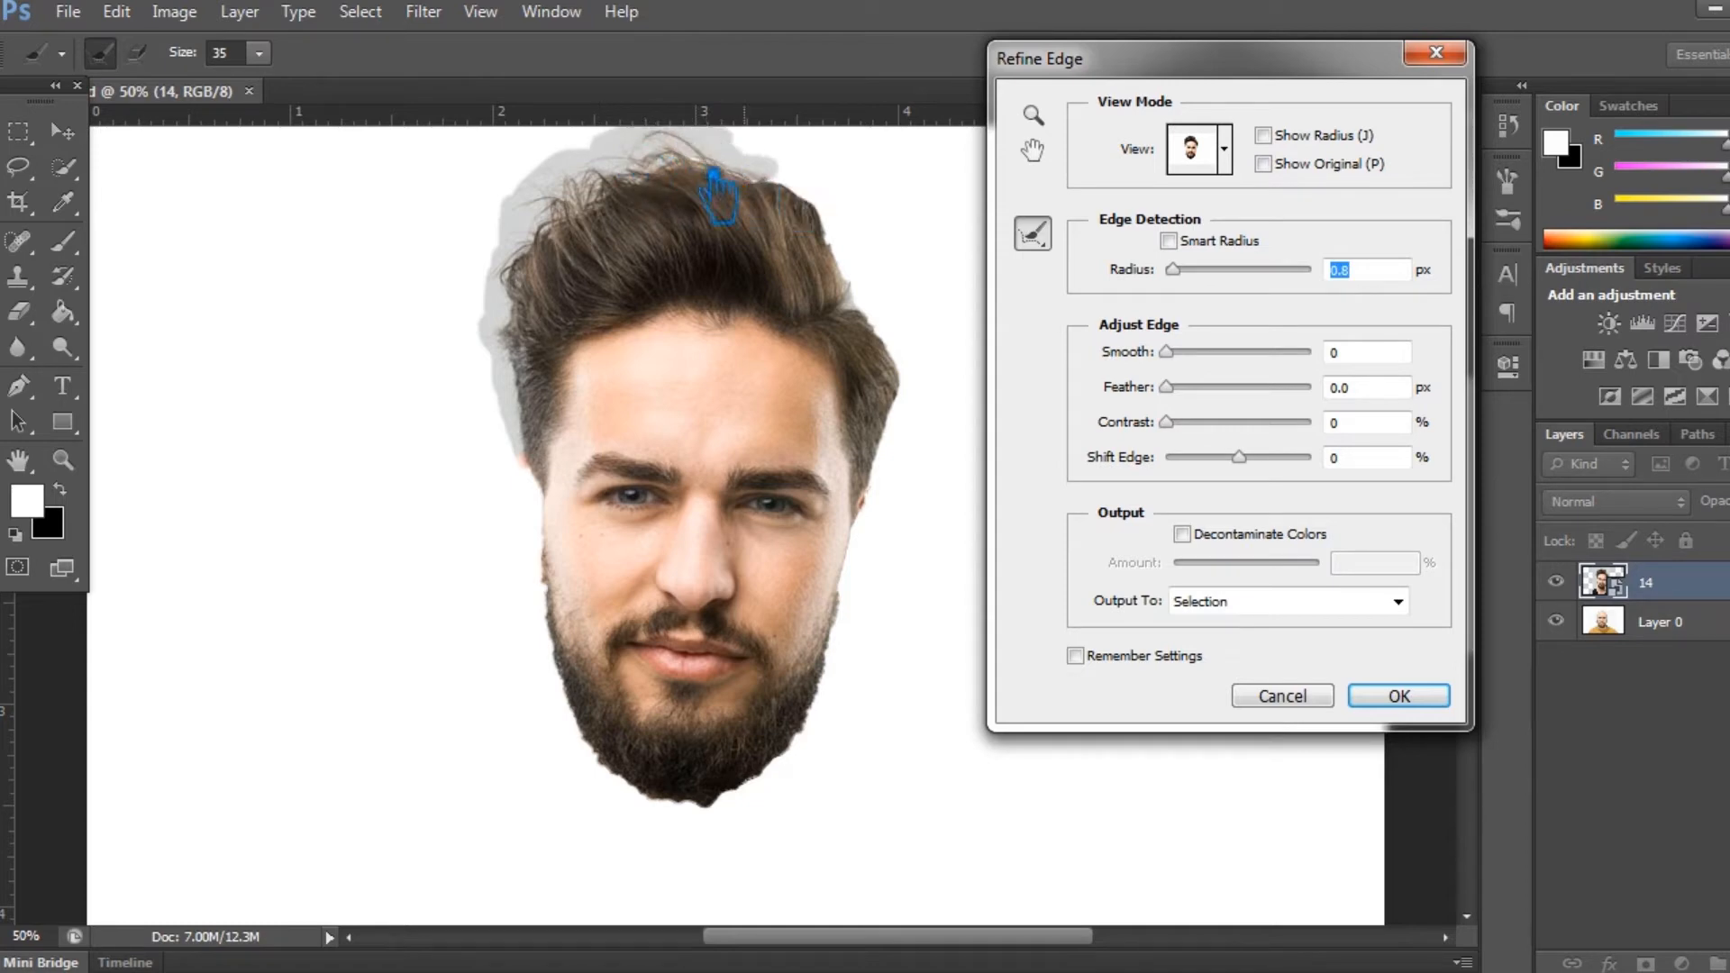
{"action": "mouse_move", "coordinate": [631, 188]}
{"action": "left_mouse_down"}
{"action": "mouse_move", "coordinate": [794, 178]}
{"action": "mouse_move", "coordinate": [834, 202]}
{"action": "mouse_move", "coordinate": [802, 178]}
{"action": "mouse_move", "coordinate": [894, 282]}
{"action": "mouse_move", "coordinate": [892, 256]}
{"action": "mouse_move", "coordinate": [861, 267]}
{"action": "mouse_move", "coordinate": [882, 321]}
{"action": "mouse_move", "coordinate": [934, 363]}
{"action": "mouse_move", "coordinate": [908, 315]}
{"action": "mouse_move", "coordinate": [925, 397]}
{"action": "mouse_move", "coordinate": [906, 391]}
{"action": "mouse_move", "coordinate": [906, 470]}
{"action": "mouse_move", "coordinate": [919, 368]}
{"action": "mouse_move", "coordinate": [901, 483]}
{"action": "mouse_move", "coordinate": [879, 497]}
{"action": "mouse_move", "coordinate": [892, 282]}
{"action": "mouse_move", "coordinate": [856, 214]}
{"action": "mouse_move", "coordinate": [895, 256]}
{"action": "mouse_move", "coordinate": [908, 312]}
{"action": "mouse_move", "coordinate": [811, 221]}
{"action": "mouse_move", "coordinate": [642, 141]}
{"action": "mouse_move", "coordinate": [587, 161]}
{"action": "mouse_move", "coordinate": [541, 227]}
{"action": "left_mouse_up"}
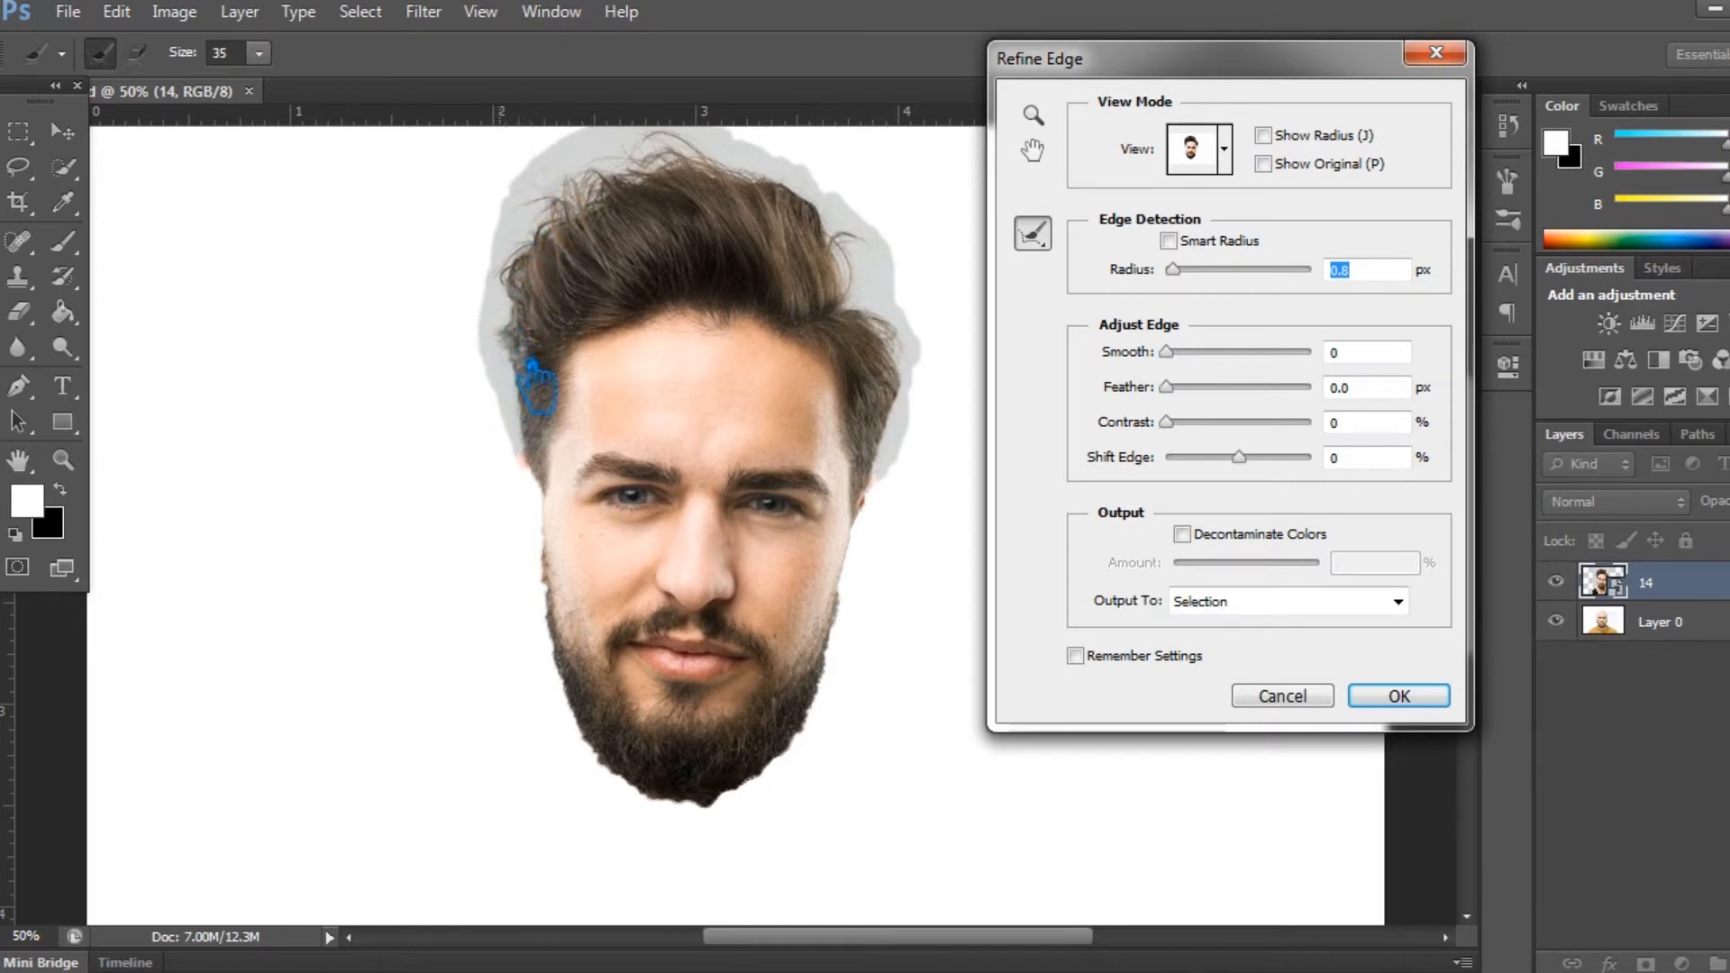
{"action": "left_click_drag", "start_coordinate": [551, 415], "coordinate": [557, 412]}
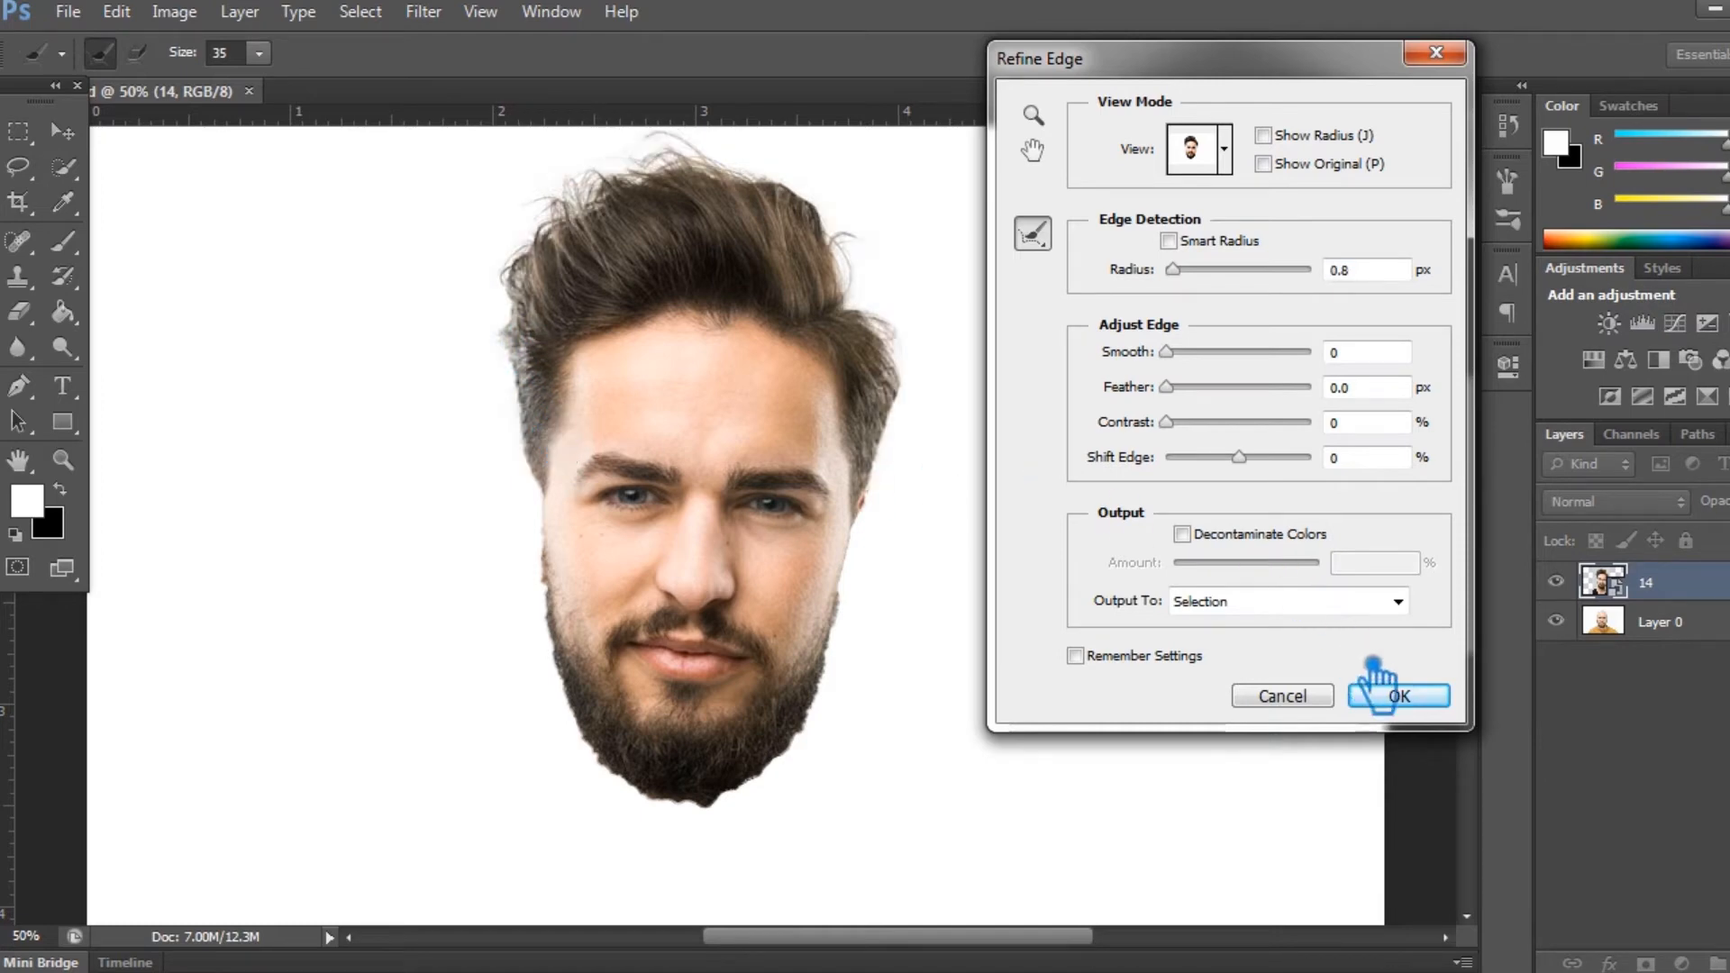
{"action": "left_click", "coordinate": [1399, 696]}
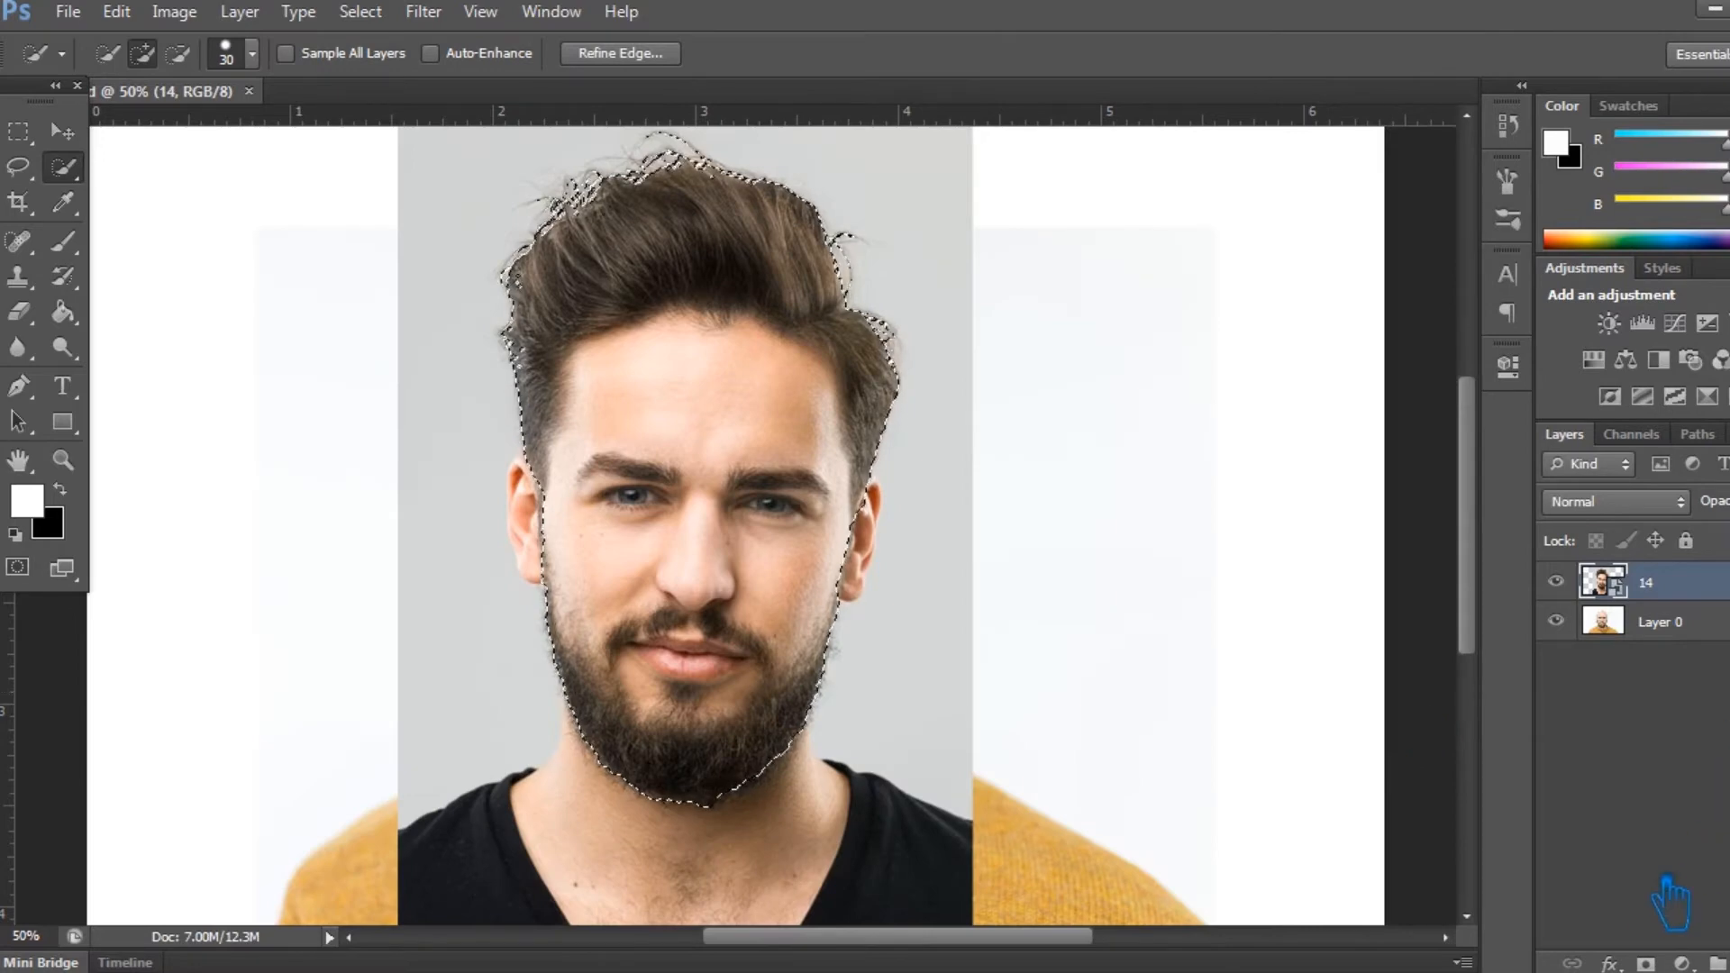
{"action": "left_click", "coordinate": [1646, 964]}
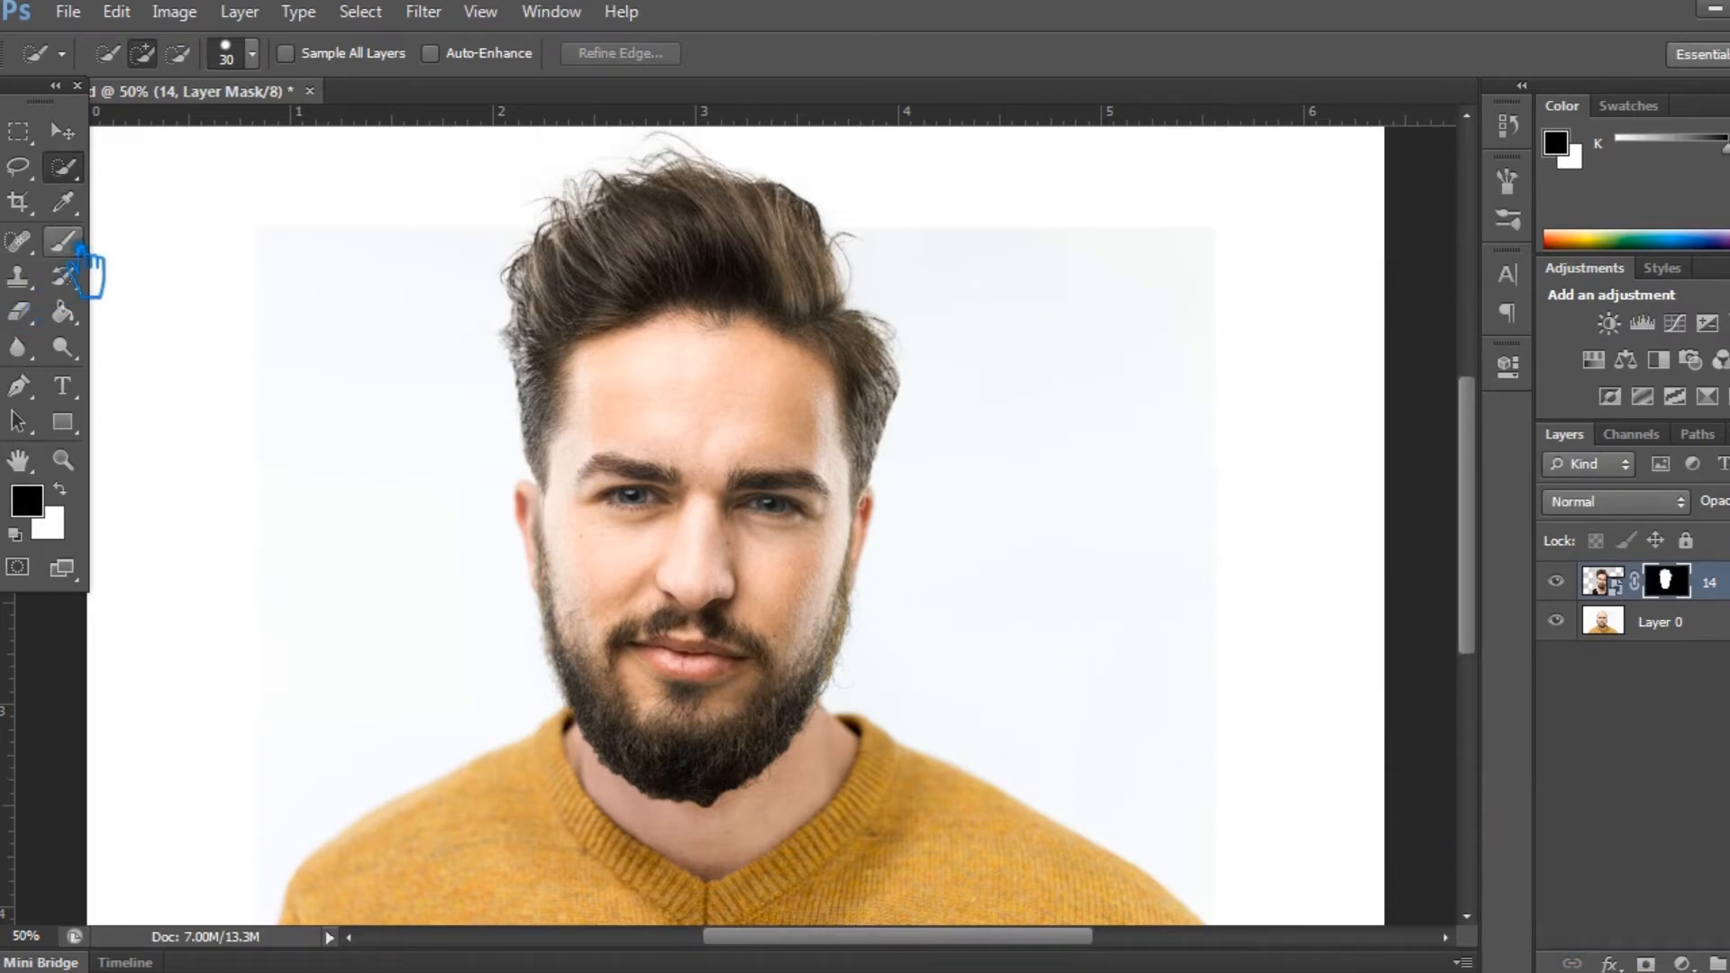
- Paint black on layer 14's mask over the eyes, nose, mouth and beard with a brush enlarged to 250 px
{"action": "left_click", "coordinate": [75, 249]}
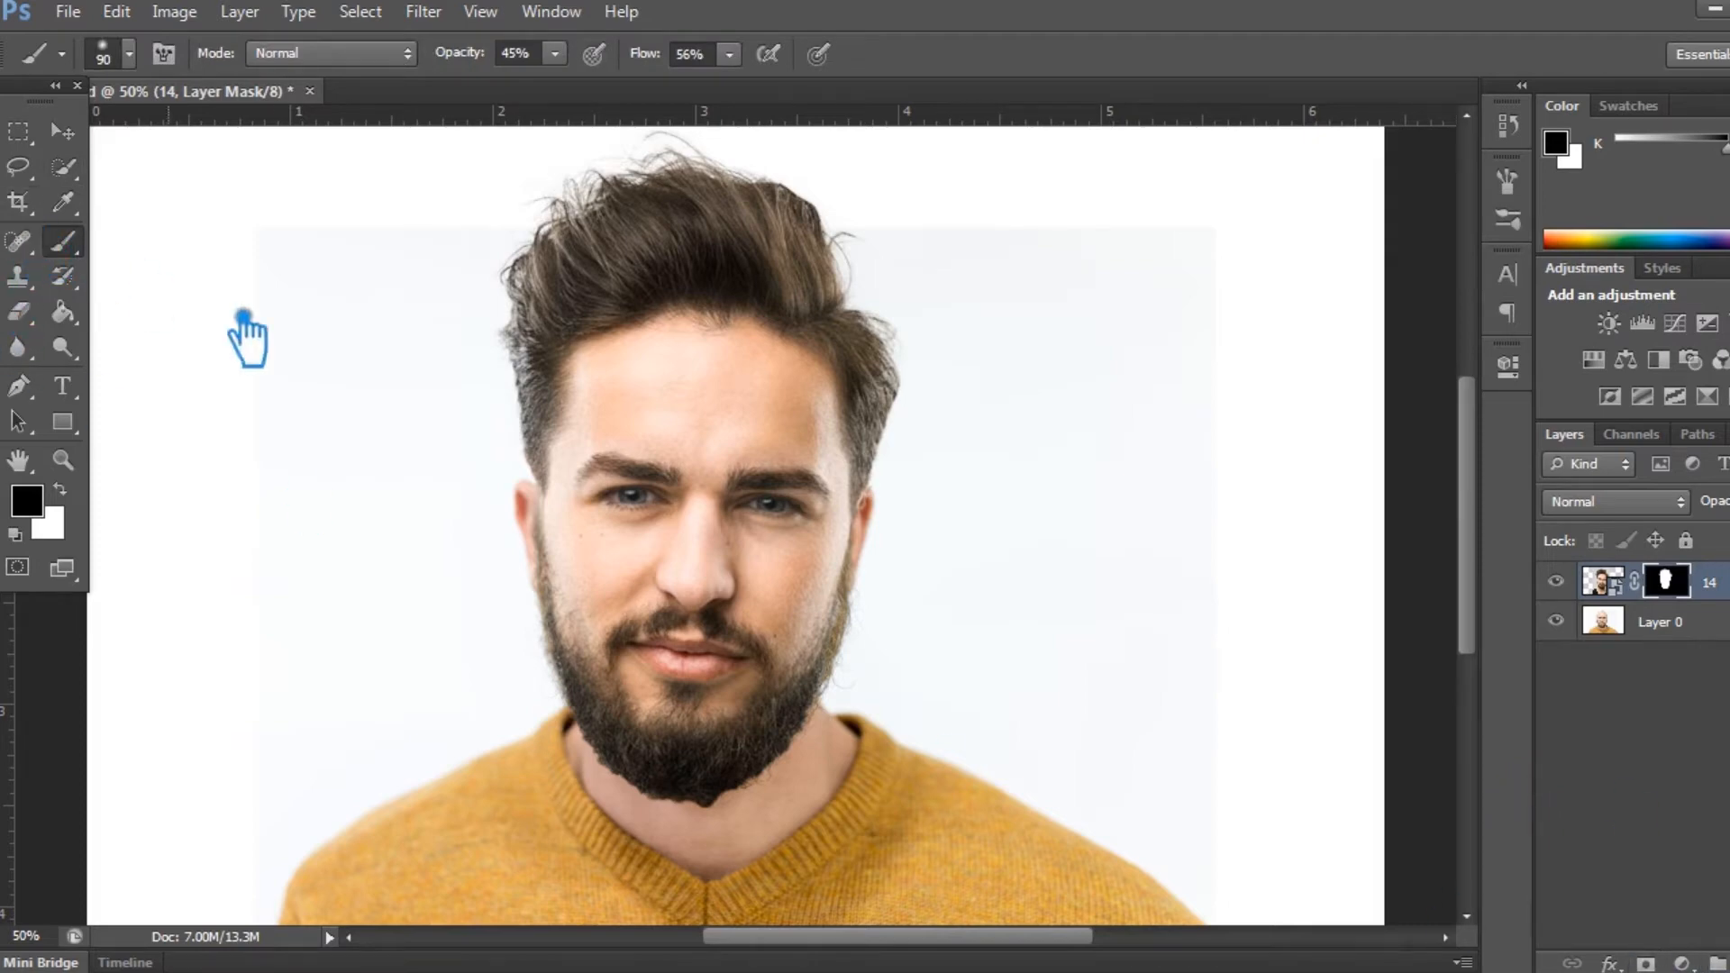
{"action": "key", "text": "]"}
{"action": "mouse_move", "coordinate": [785, 650]}
{"action": "left_mouse_down"}
{"action": "mouse_move", "coordinate": [695, 665]}
{"action": "mouse_move", "coordinate": [671, 599]}
{"action": "mouse_move", "coordinate": [697, 701]}
{"action": "mouse_move", "coordinate": [822, 694]}
{"action": "mouse_move", "coordinate": [804, 609]}
{"action": "mouse_move", "coordinate": [712, 629]}
{"action": "mouse_move", "coordinate": [714, 486]}
{"action": "mouse_move", "coordinate": [680, 489]}
{"action": "mouse_move", "coordinate": [657, 539]}
{"action": "mouse_move", "coordinate": [668, 477]}
{"action": "mouse_move", "coordinate": [618, 589]}
{"action": "mouse_move", "coordinate": [552, 579]}
{"action": "mouse_move", "coordinate": [534, 620]}
{"action": "mouse_move", "coordinate": [583, 631]}
{"action": "mouse_move", "coordinate": [603, 671]}
{"action": "mouse_move", "coordinate": [687, 616]}
{"action": "mouse_move", "coordinate": [745, 482]}
{"action": "mouse_move", "coordinate": [784, 469]}
{"action": "mouse_move", "coordinate": [804, 529]}
{"action": "mouse_move", "coordinate": [791, 515]}
{"action": "mouse_move", "coordinate": [785, 541]}
{"action": "mouse_move", "coordinate": [784, 475]}
{"action": "left_mouse_up"}
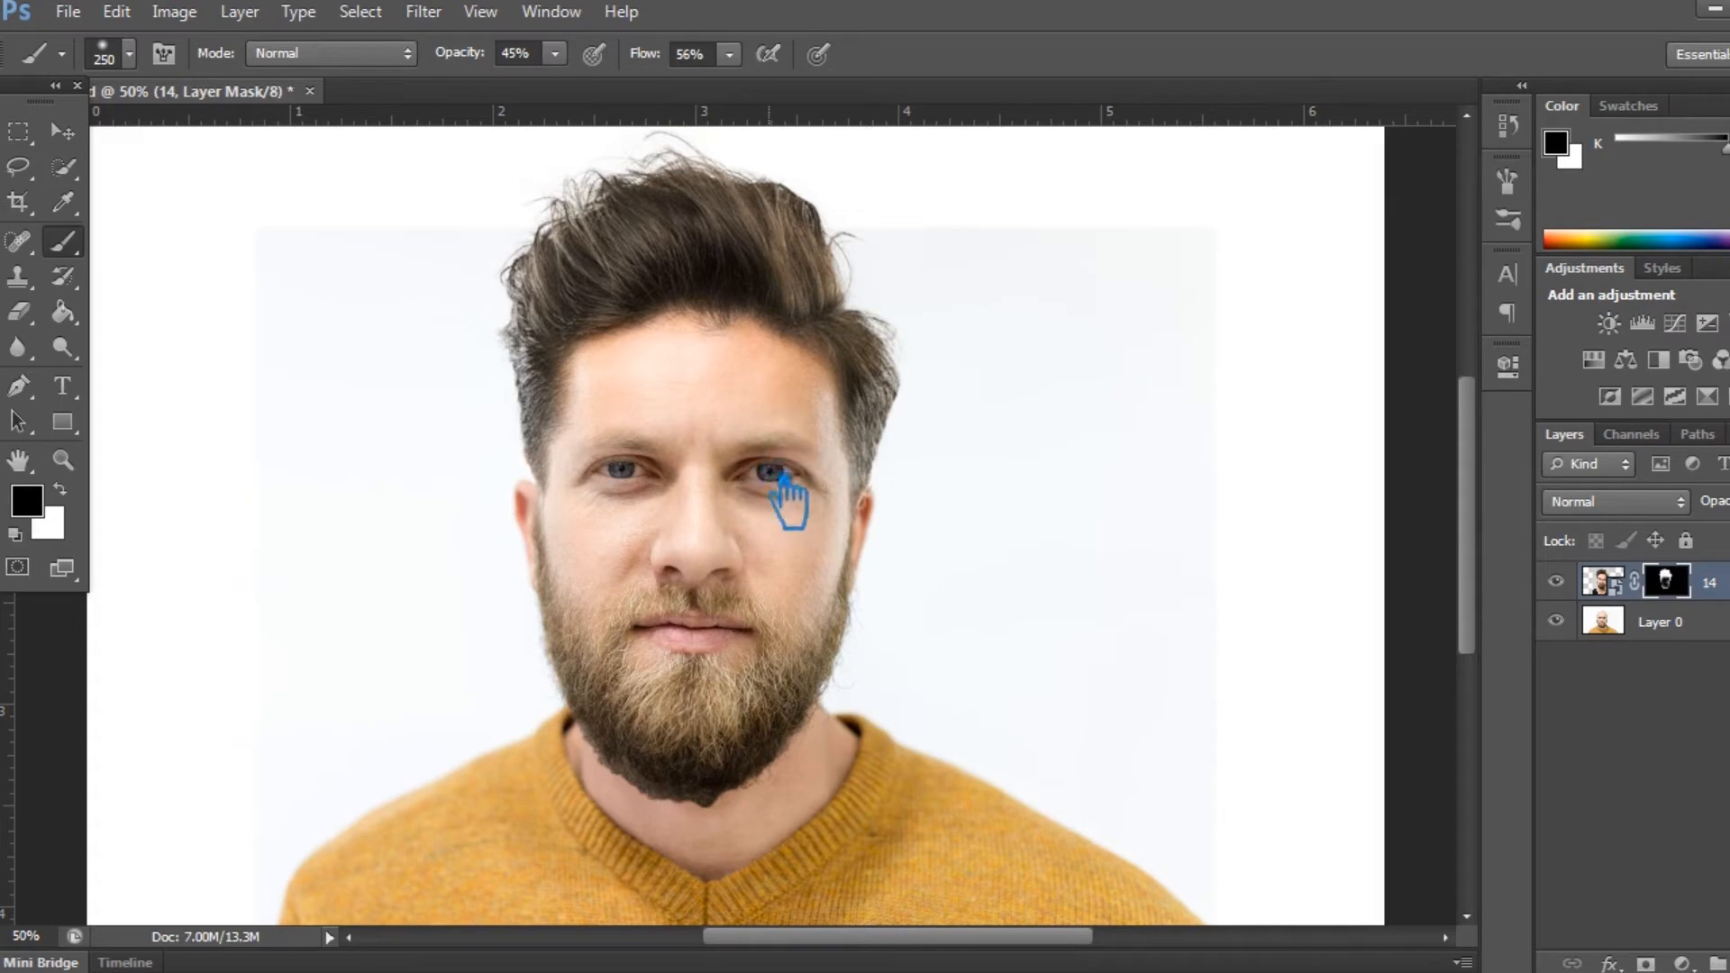
- Reduce the brush to 150 px and mask out layer 14's remaining face and beard edges, keeping only the hair
{"action": "key", "text": "ctrl+plus"}
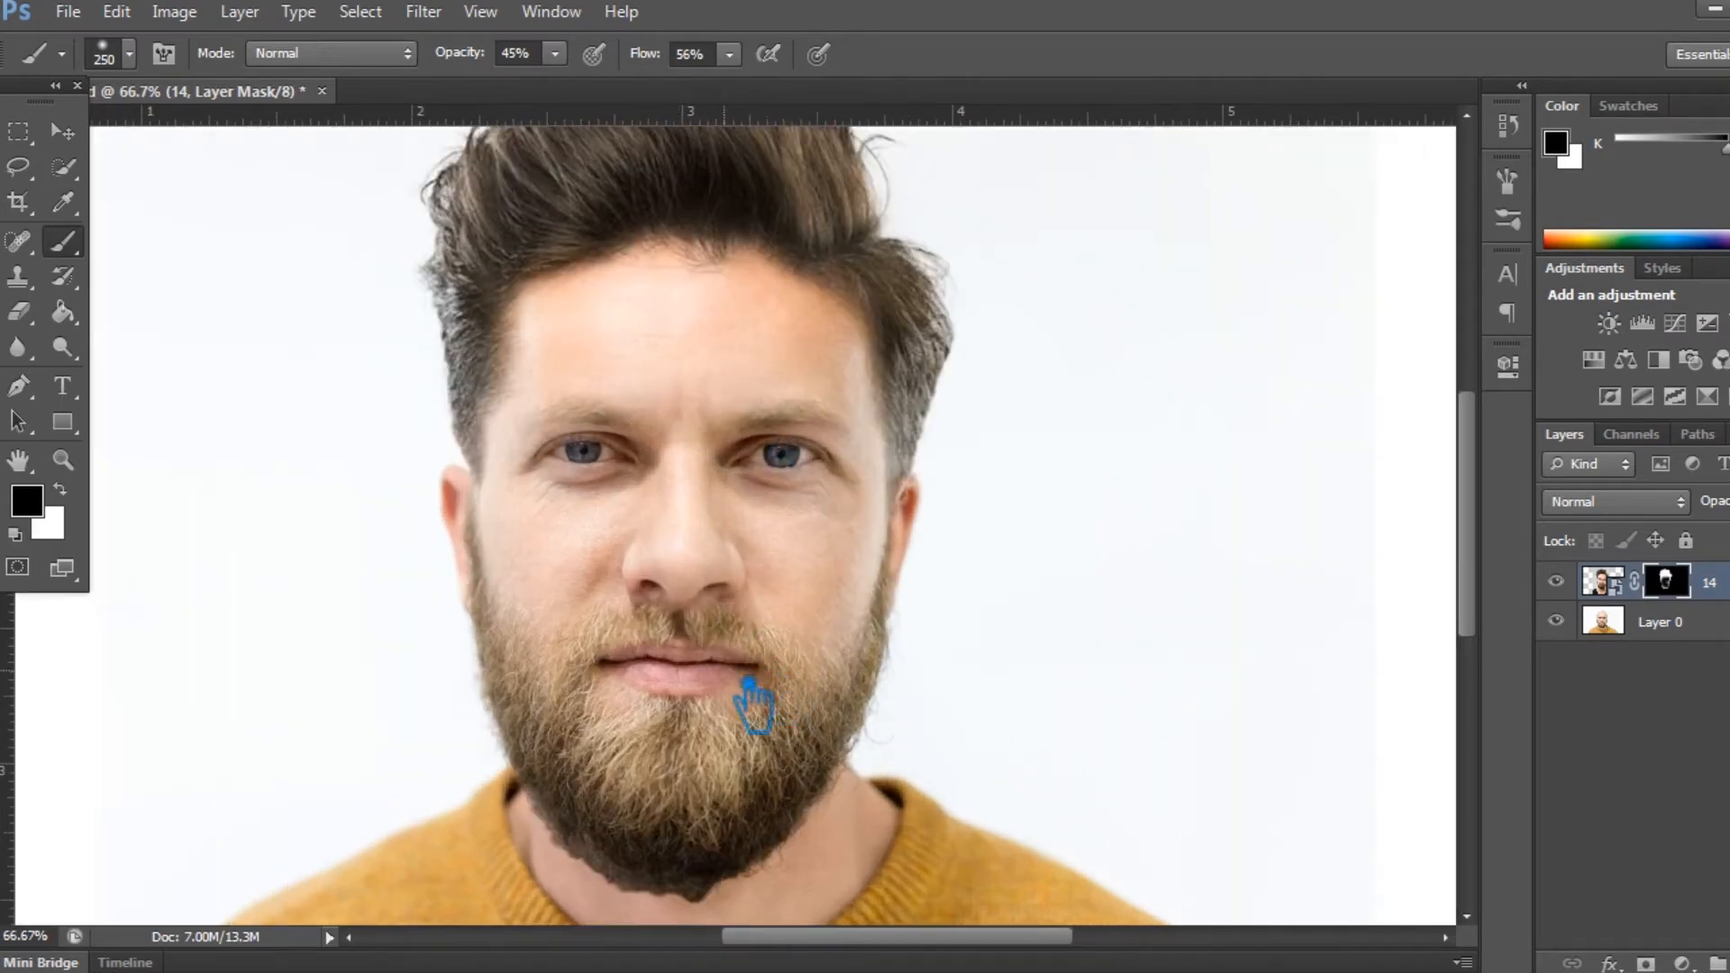
{"action": "key", "text": "bracketleft"}
{"action": "key", "text": "bracketleft"}
{"action": "key", "text": "bracketleft"}
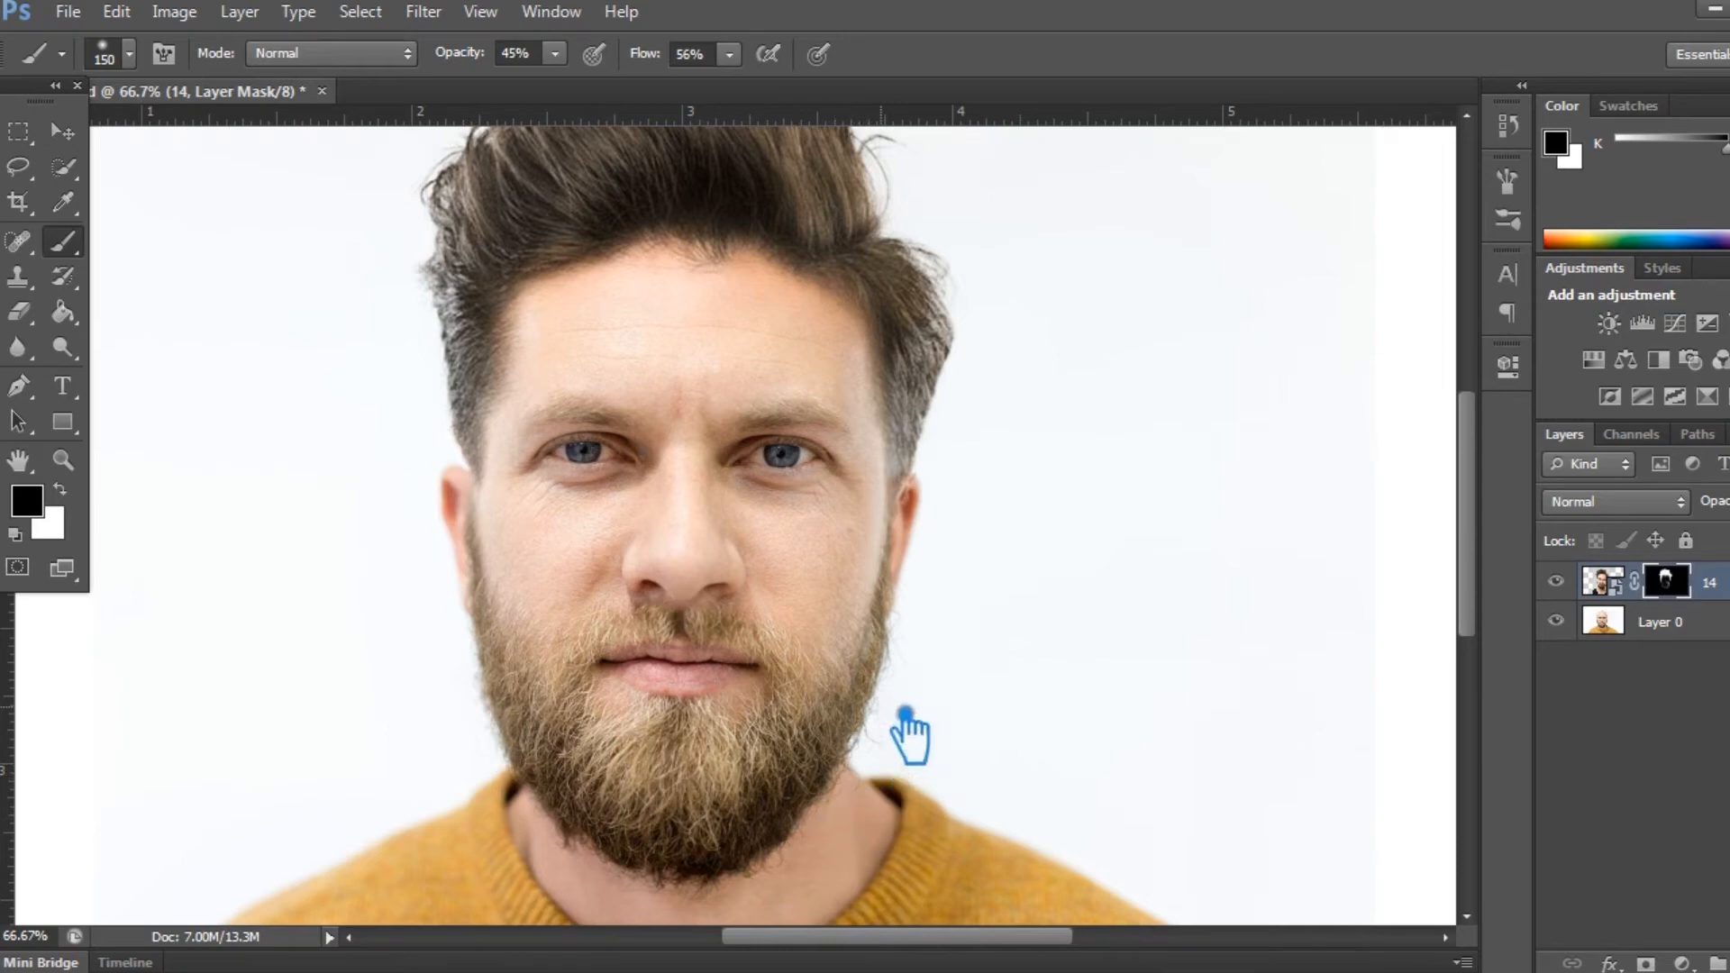
{"action": "key", "text": "ctrl+minus"}
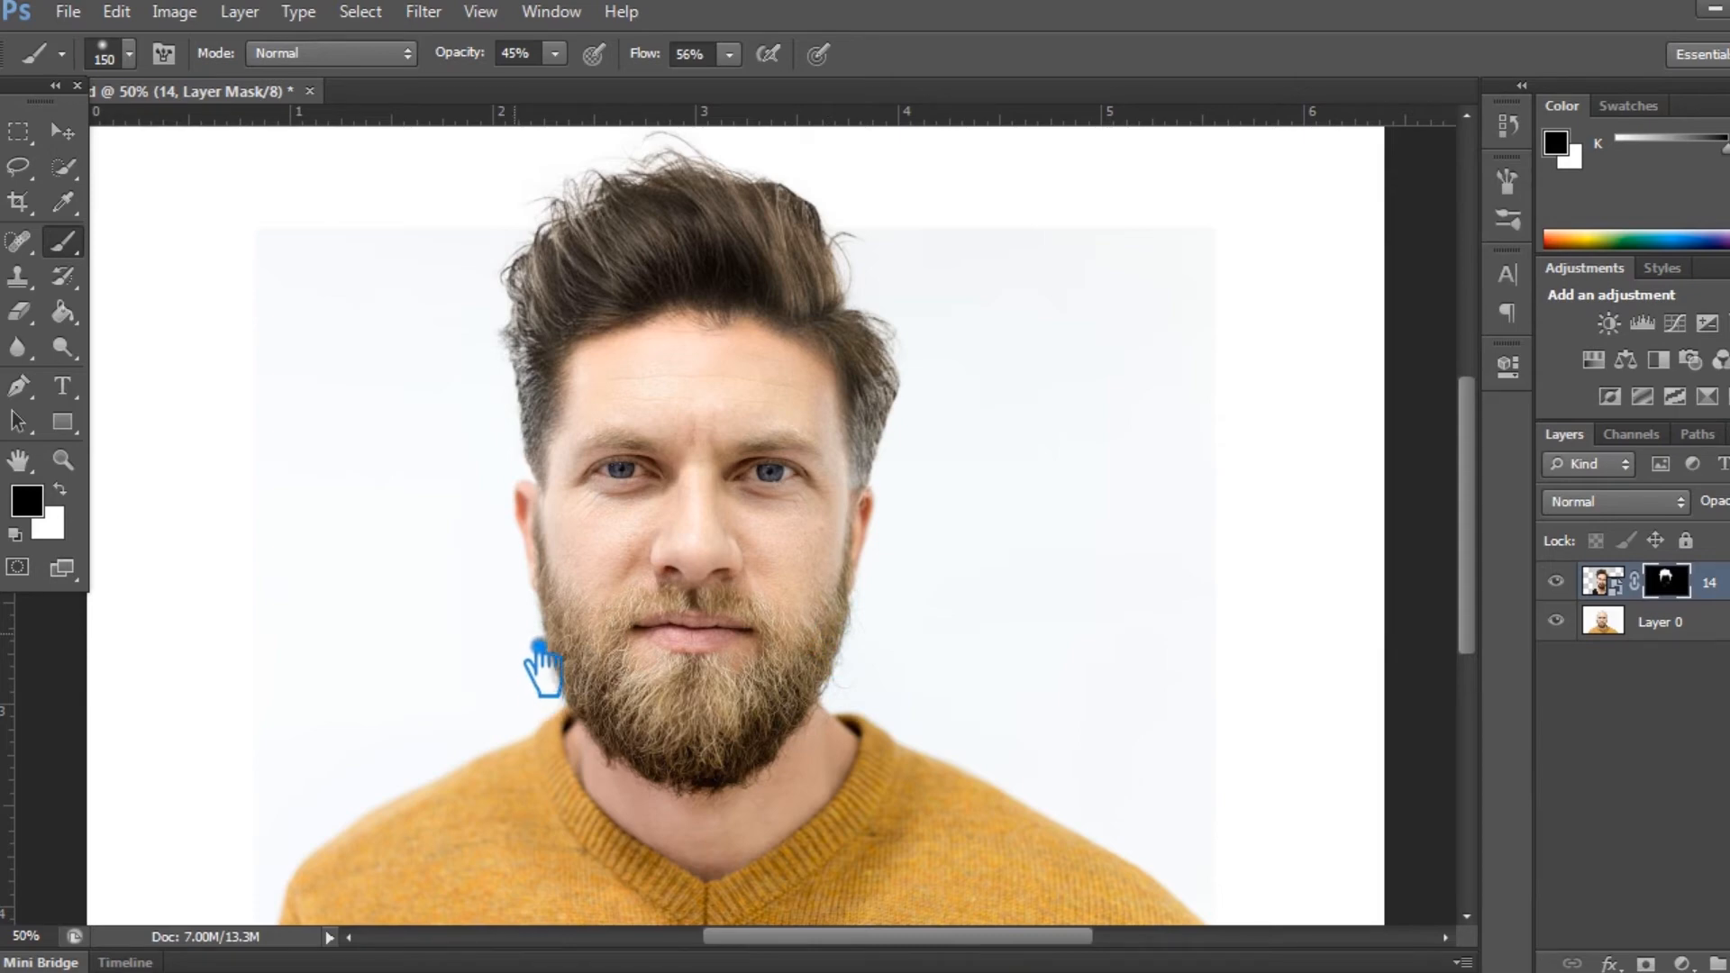
- Rotate the masked hair on layer 14 by -2.88° with Free Transform
{"action": "left_click", "coordinate": [60, 131]}
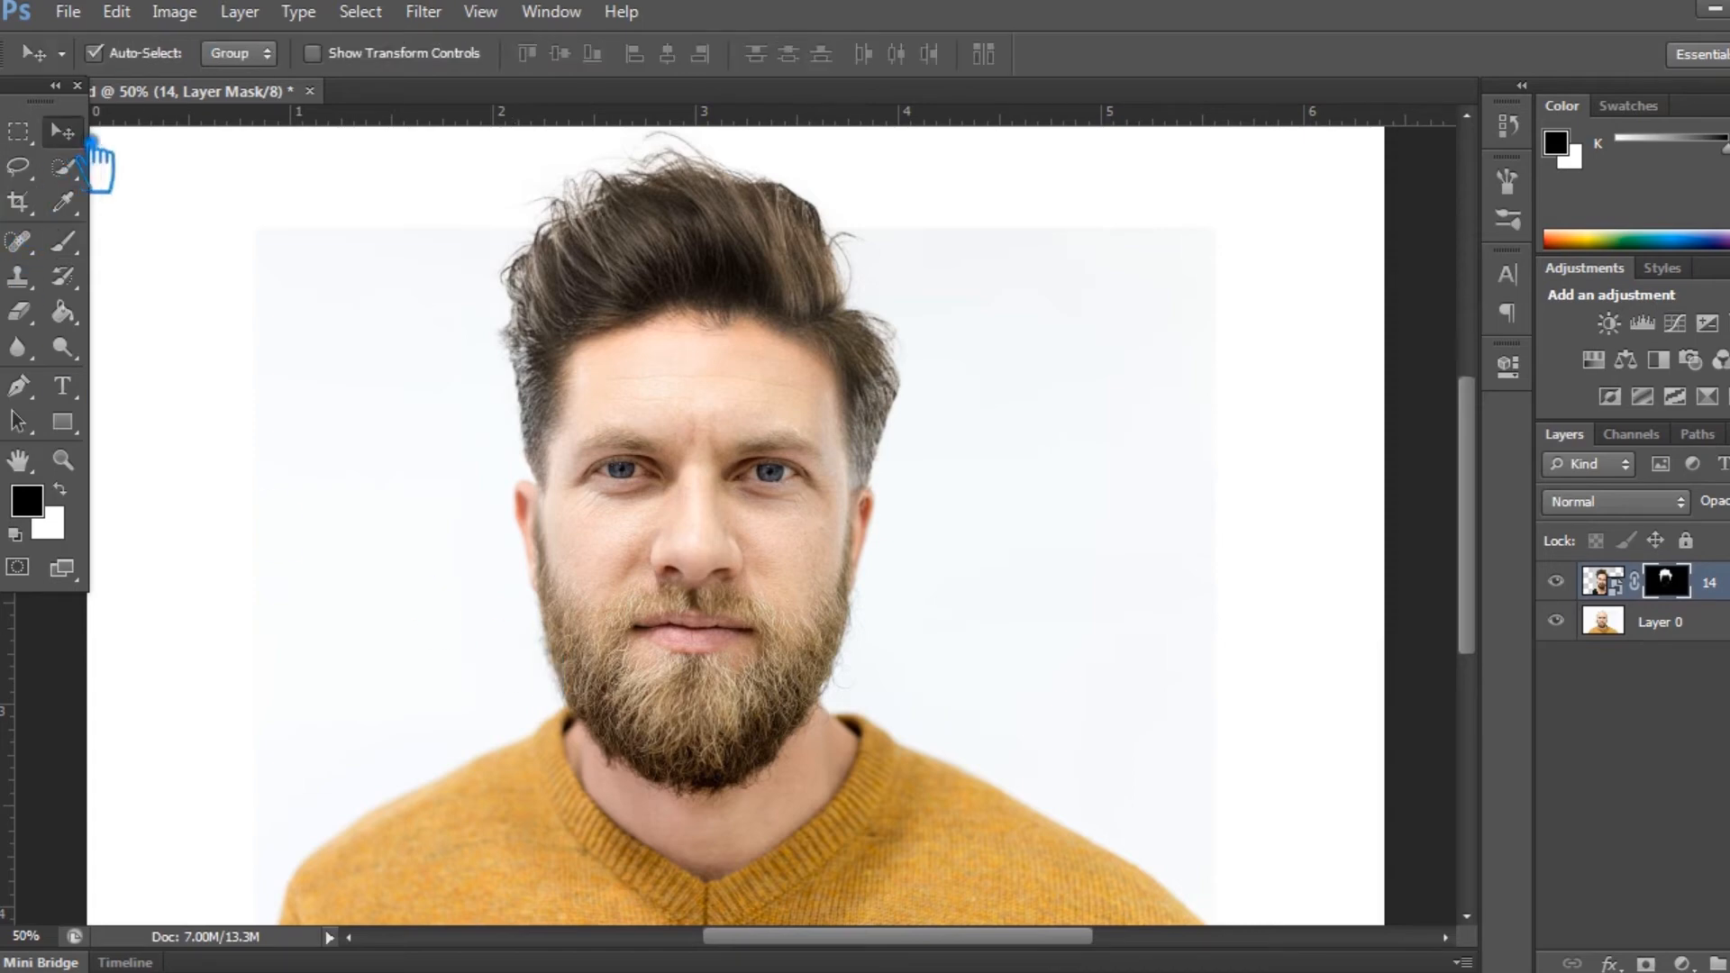
{"action": "key", "text": "ctrl+t"}
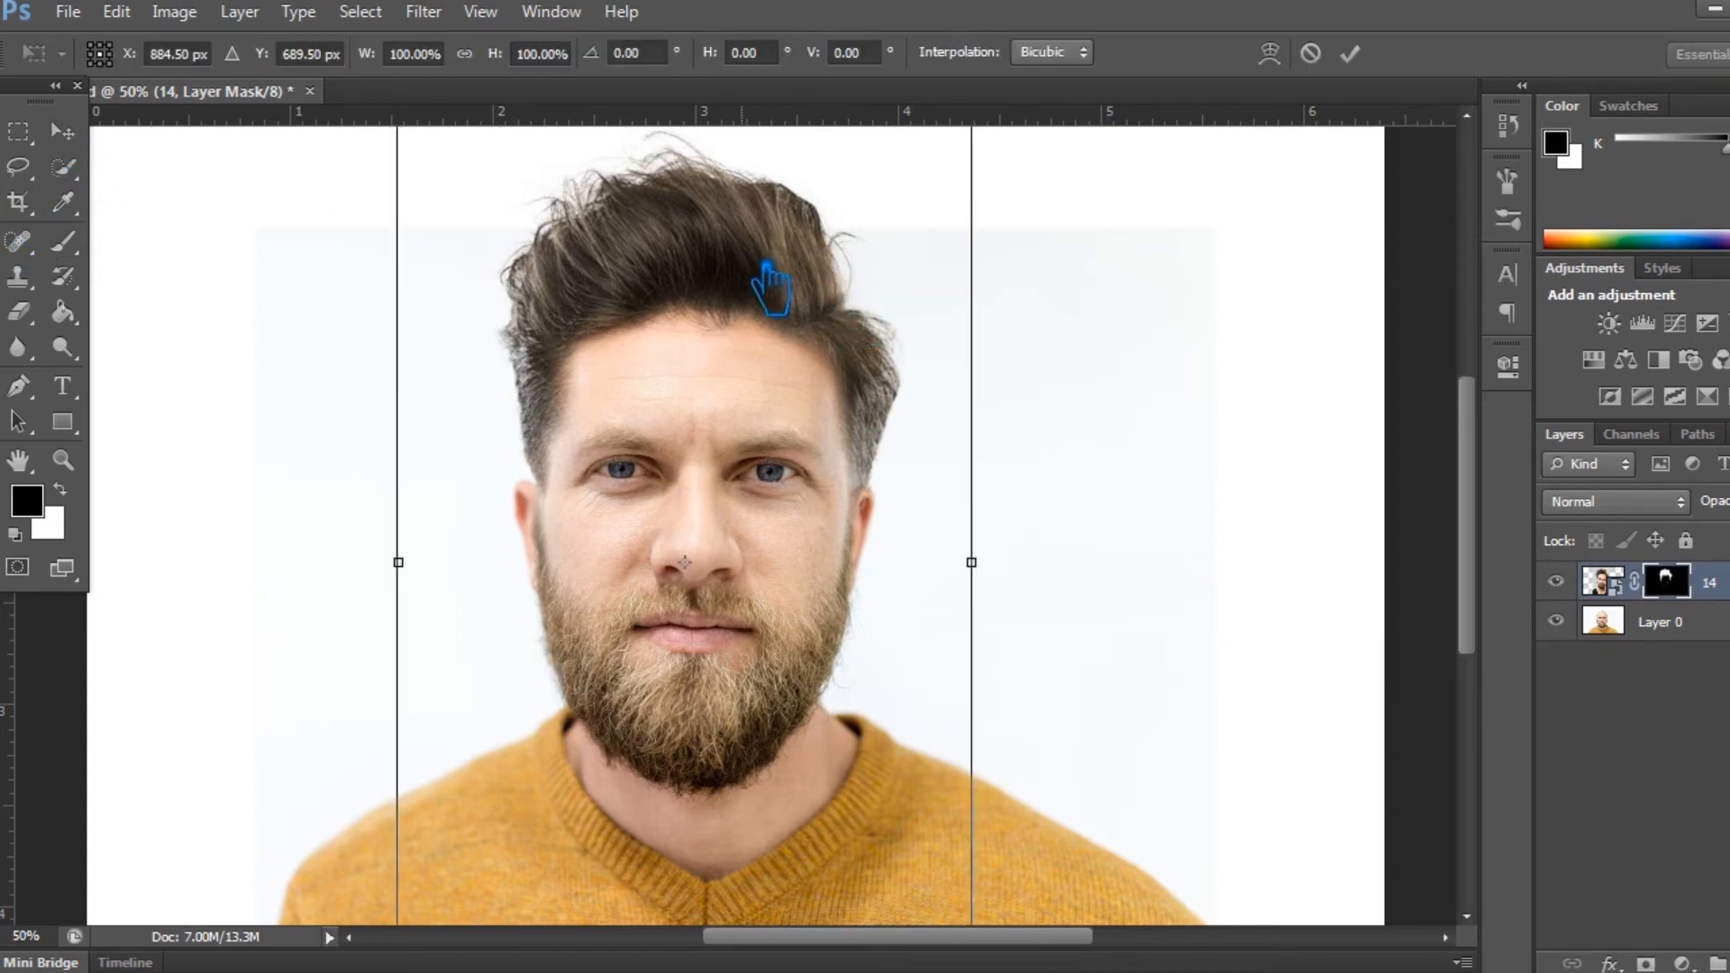
{"action": "left_click_drag", "start_coordinate": [1038, 561], "coordinate": [1042, 557]}
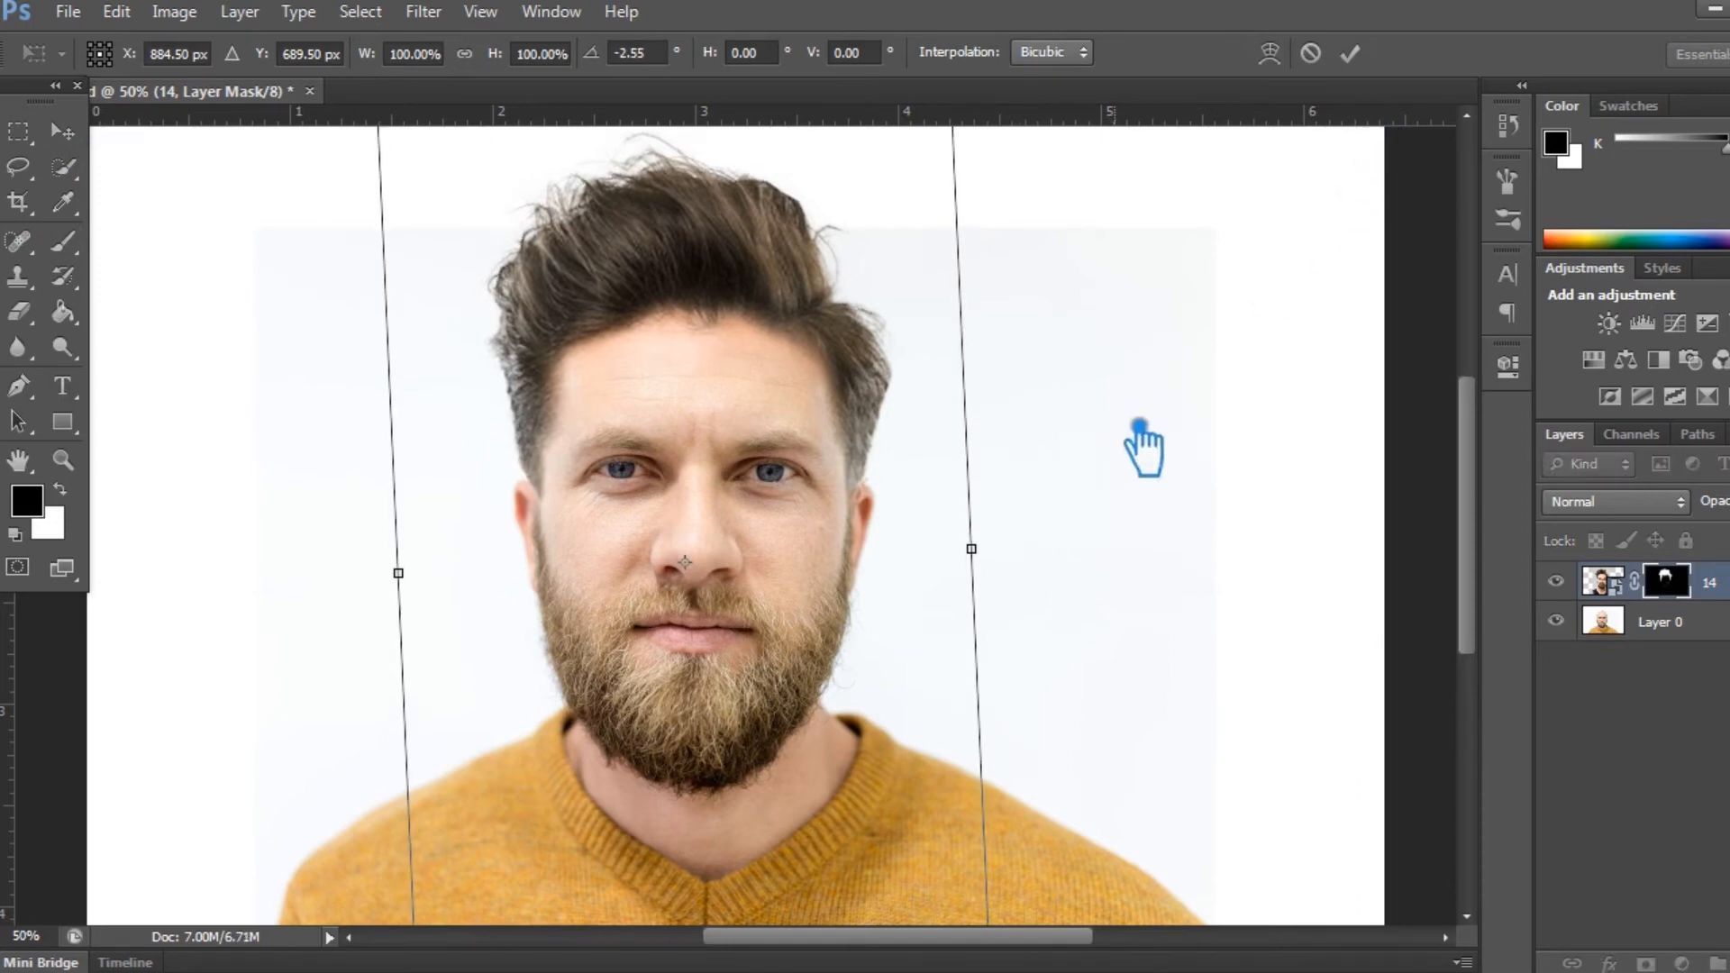
{"action": "left_click_drag", "start_coordinate": [1051, 568], "coordinate": [1061, 562]}
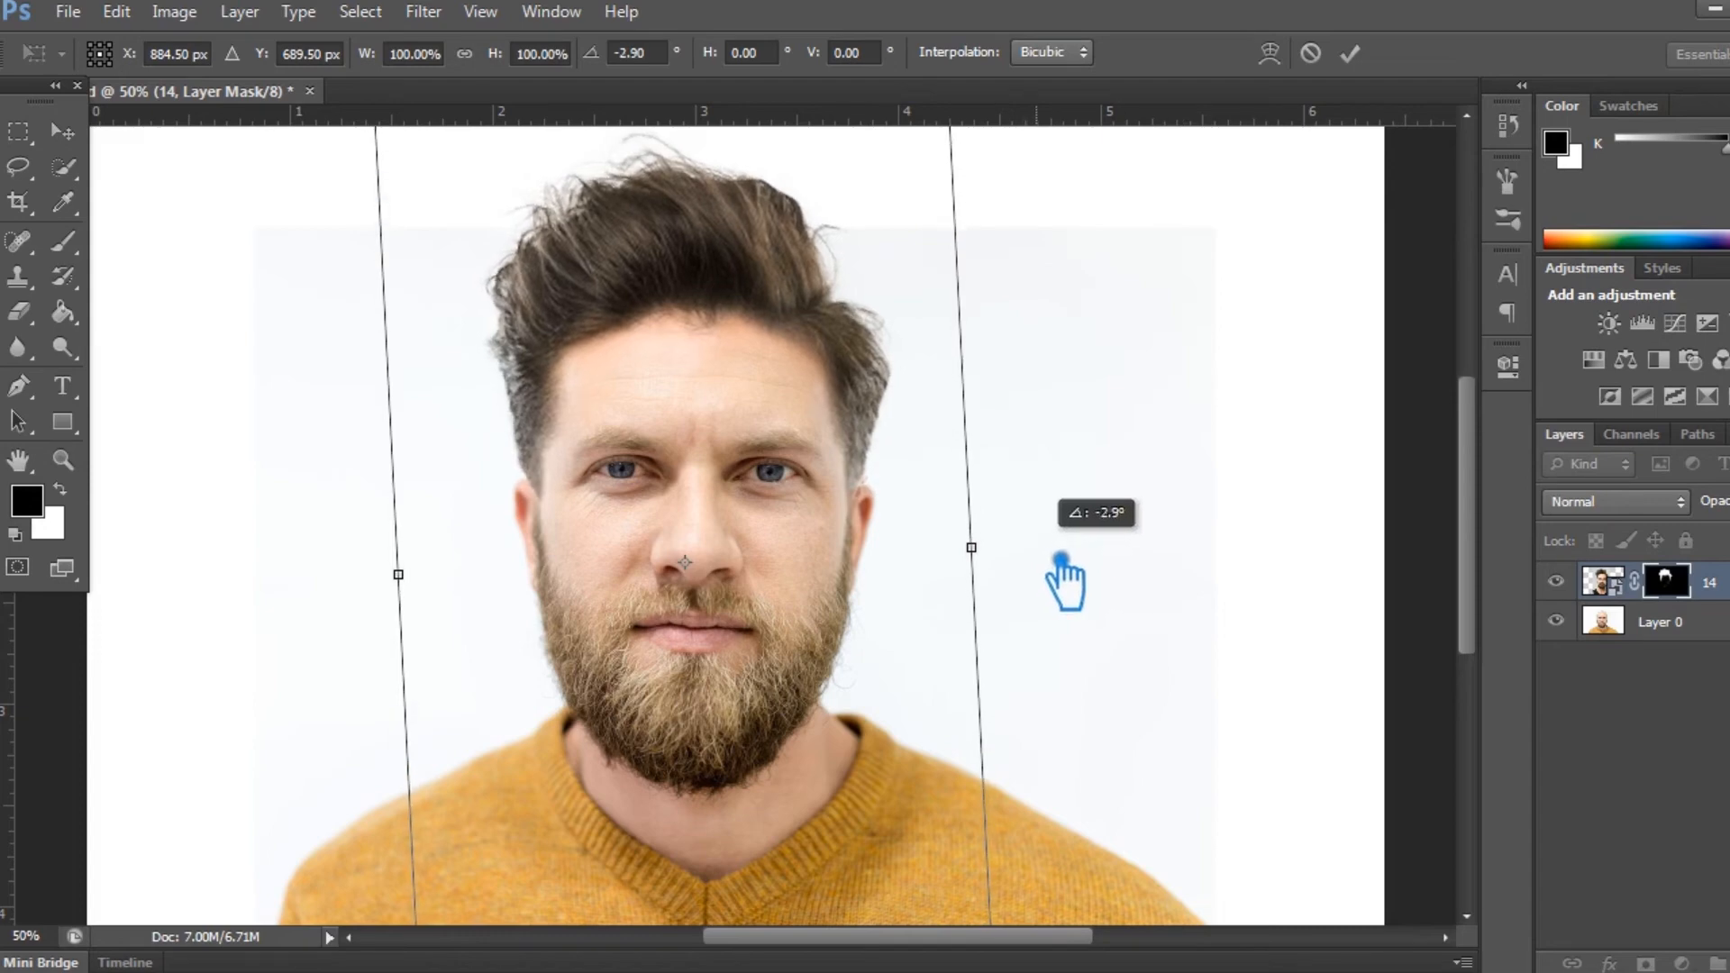
{"action": "left_click_drag", "start_coordinate": [1061, 561], "coordinate": [1067, 565]}
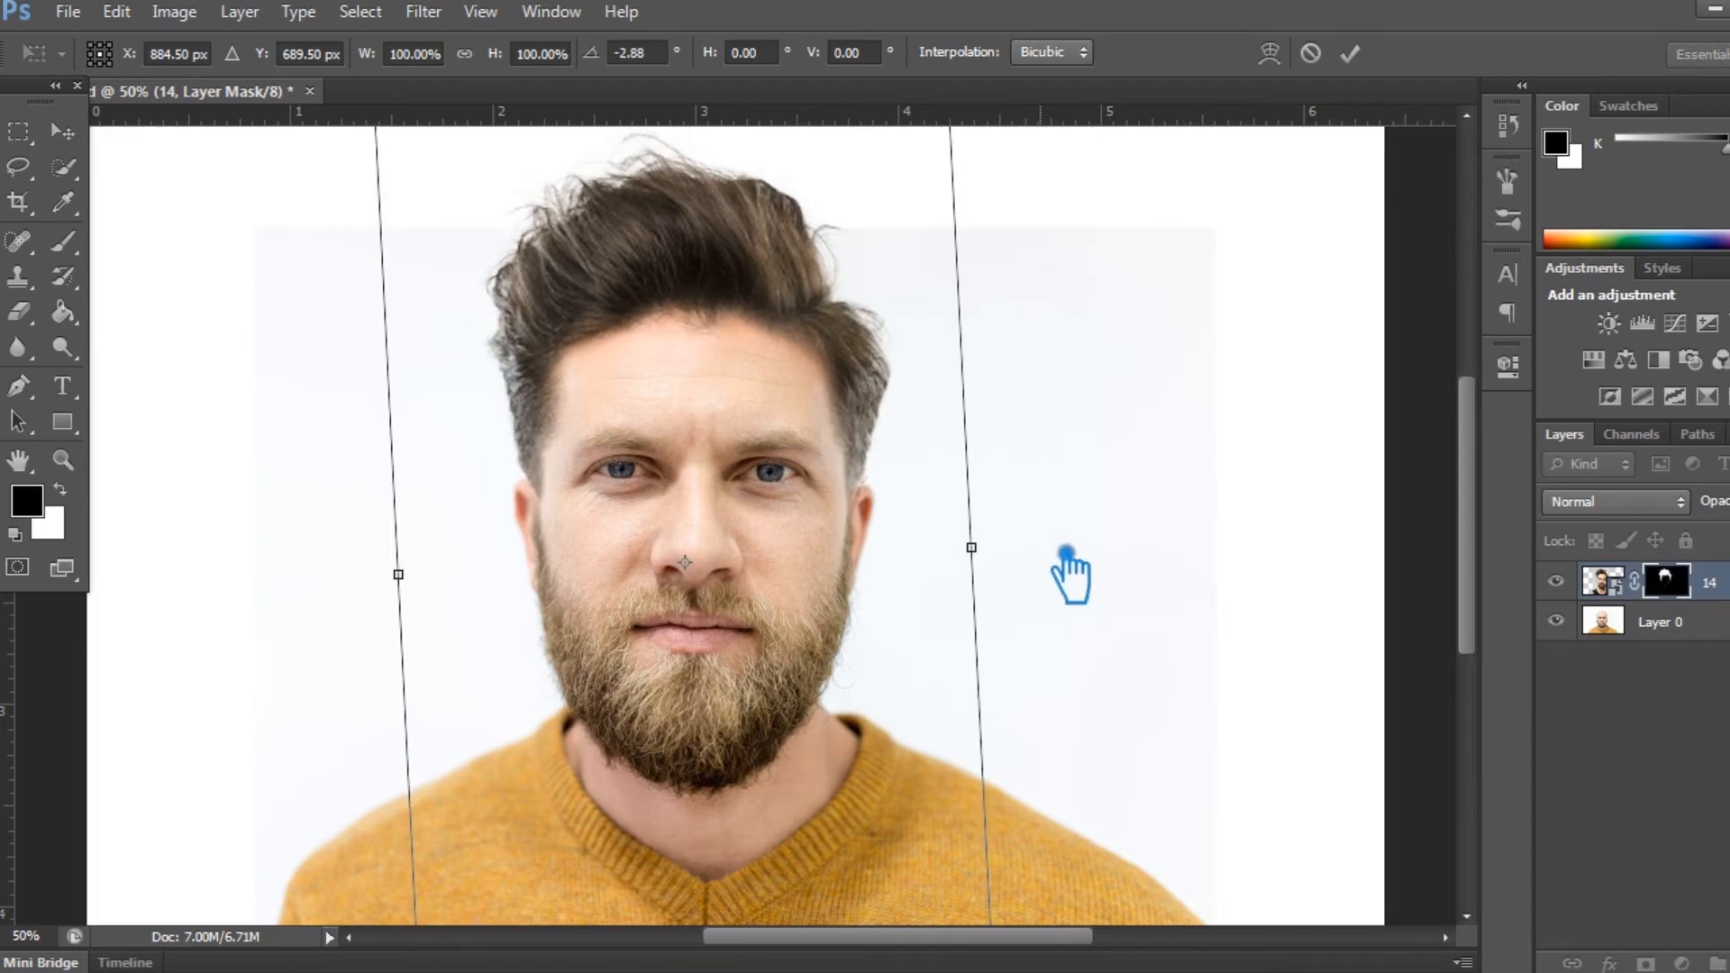
{"action": "left_click", "coordinate": [1348, 53]}
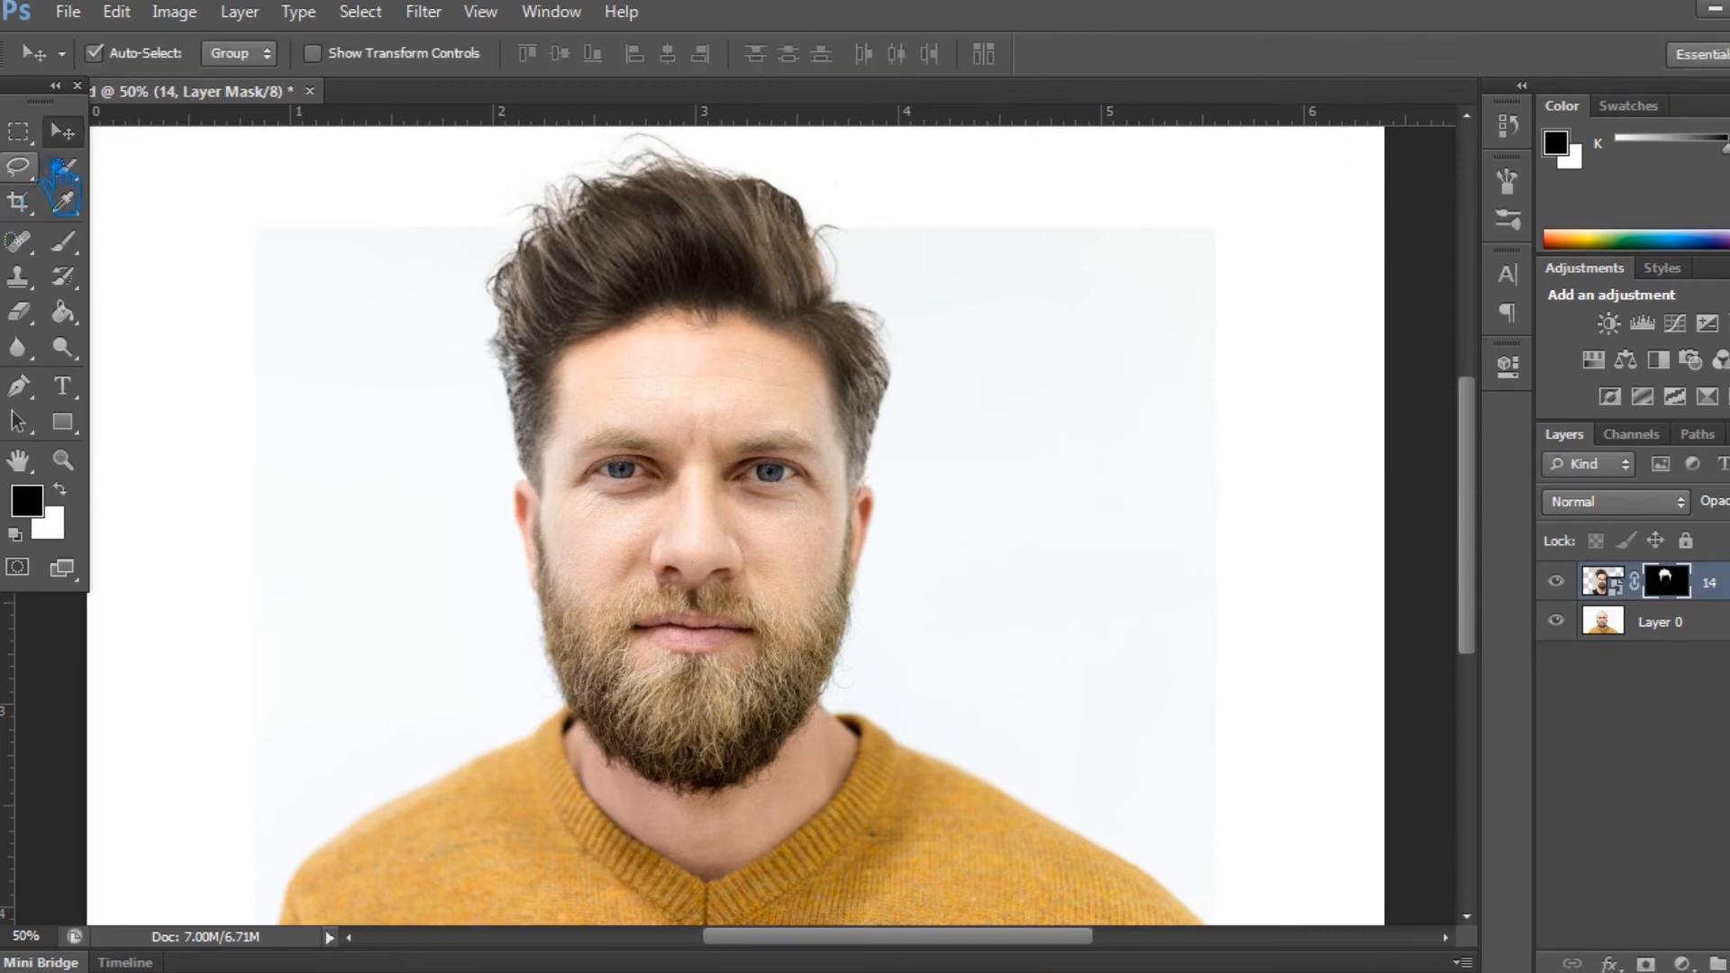
- Save the document and select layer 14
{"action": "left_click", "coordinate": [1142, 524]}
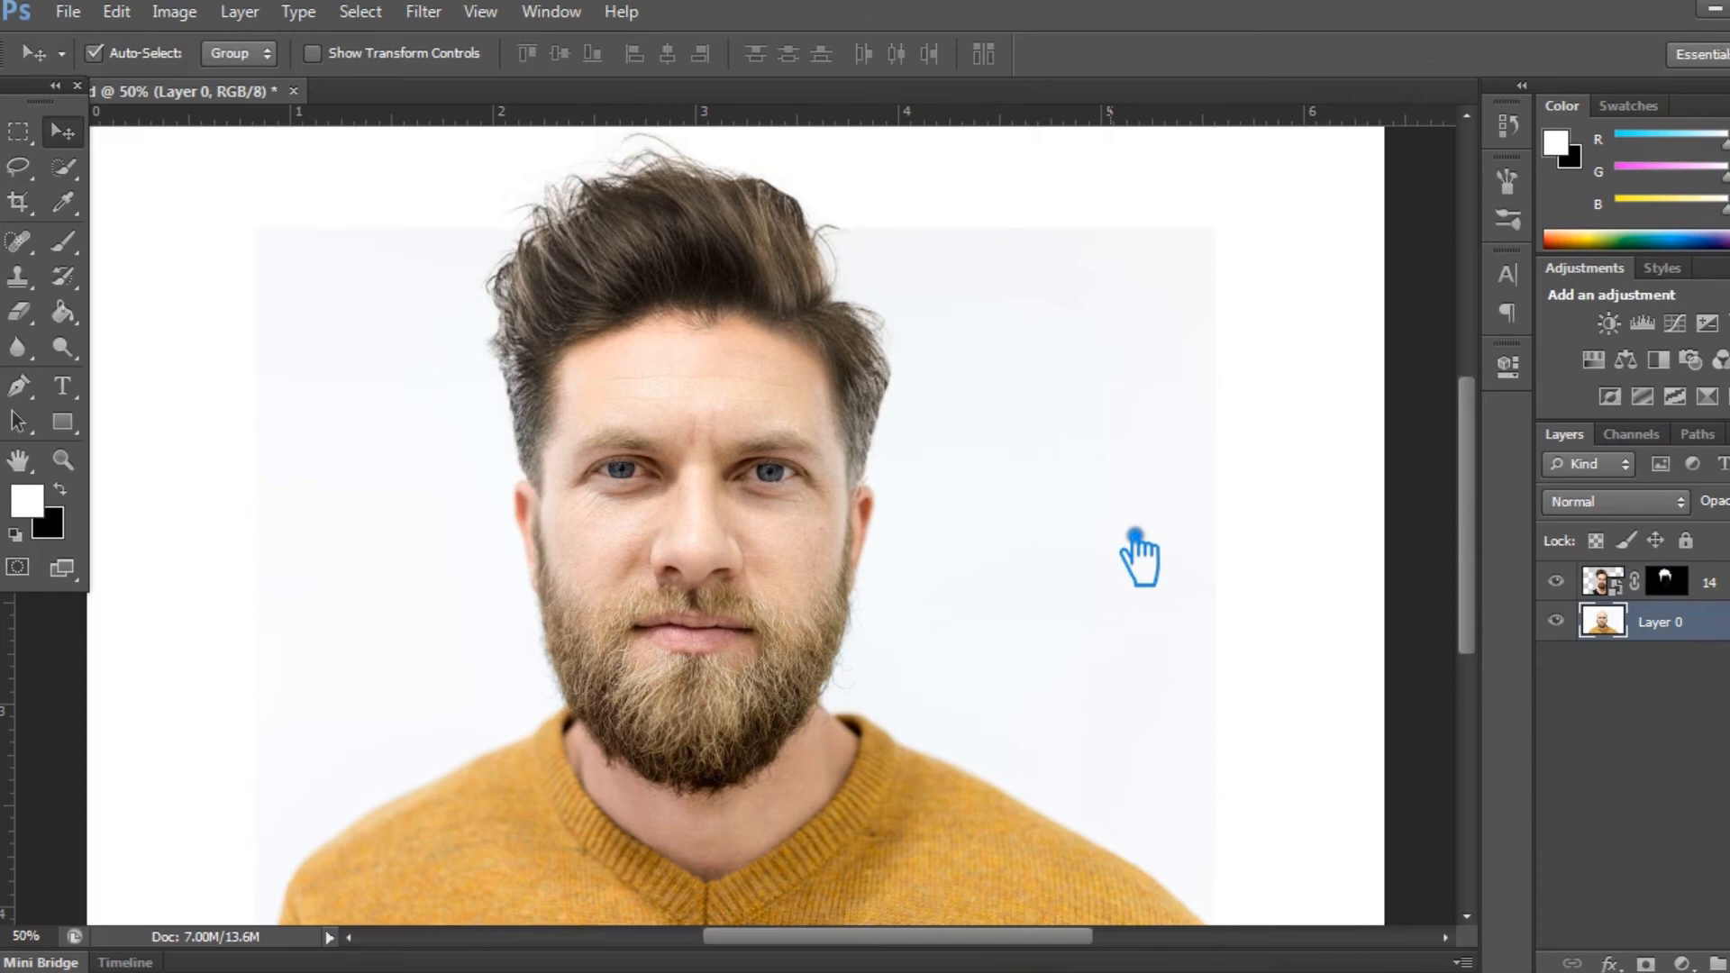
{"action": "key", "text": "ctrl+s"}
{"action": "left_click", "coordinate": [1709, 583]}
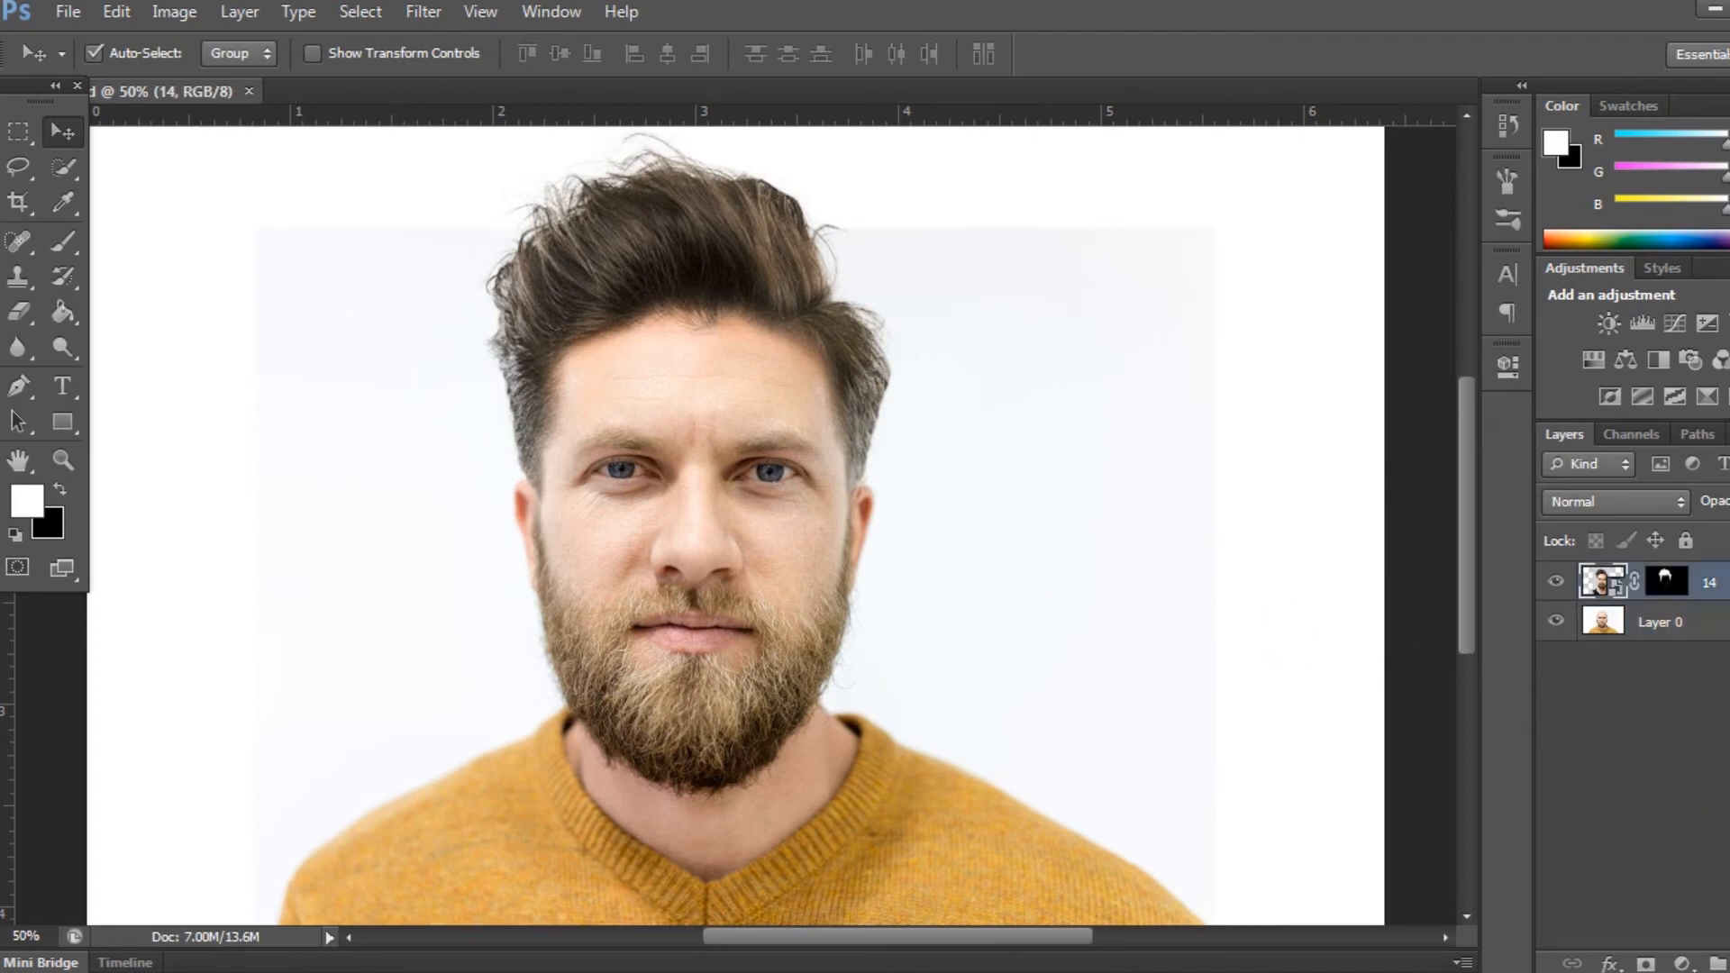
- Add a Selective Color adjustment clipped to layer 14 and set its Reds to Cyan +55%, Magenta +20% and Yellow -31%
{"action": "left_click", "coordinate": [1681, 962]}
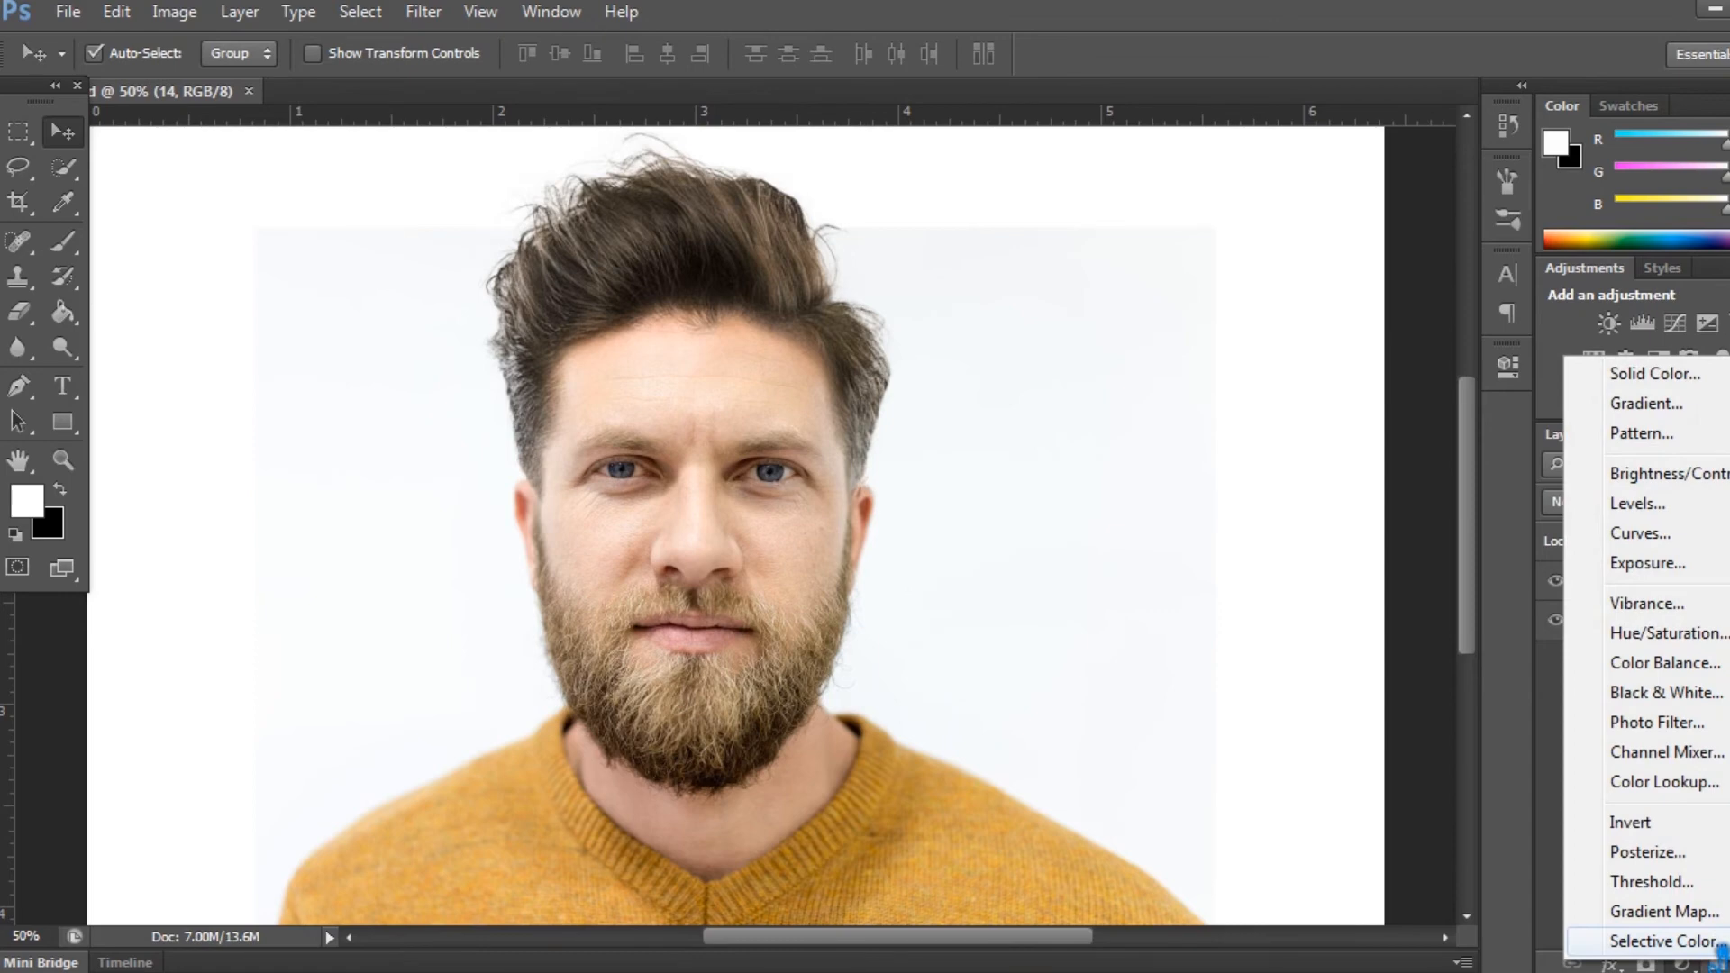
{"action": "left_click", "coordinate": [1715, 944]}
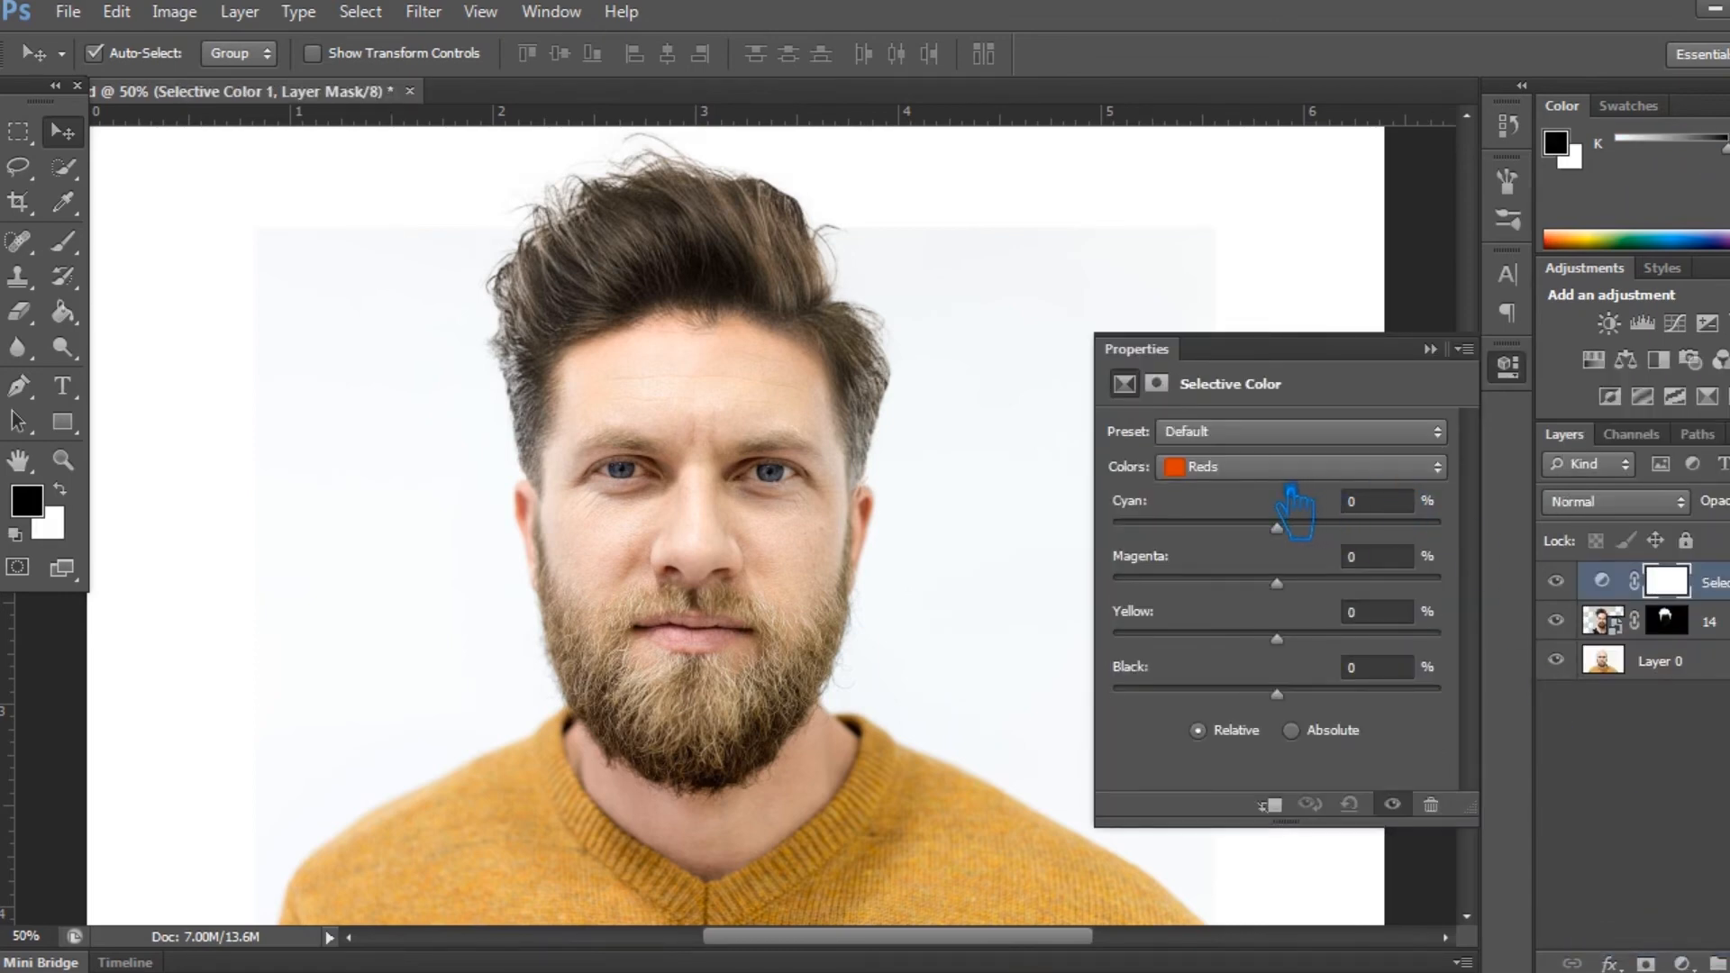
{"action": "left_click_drag", "start_coordinate": [1291, 538], "coordinate": [1393, 548]}
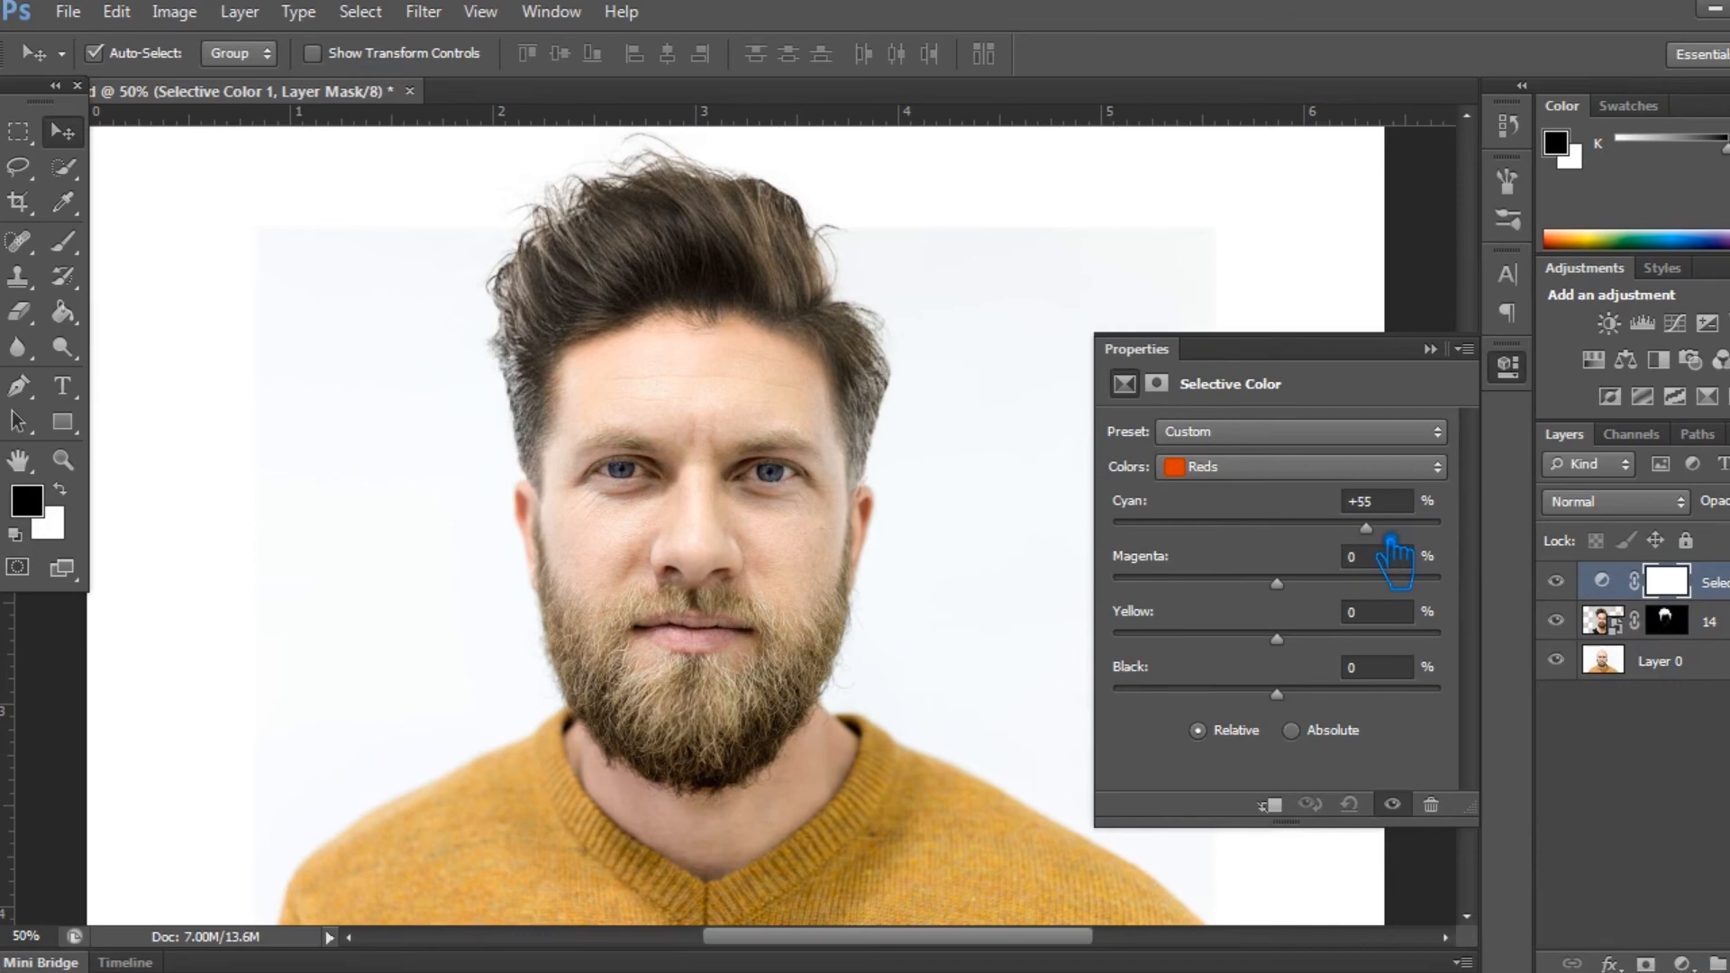
{"action": "left_click_drag", "start_coordinate": [1304, 590], "coordinate": [1289, 628]}
{"action": "left_click", "coordinate": [1270, 803]}
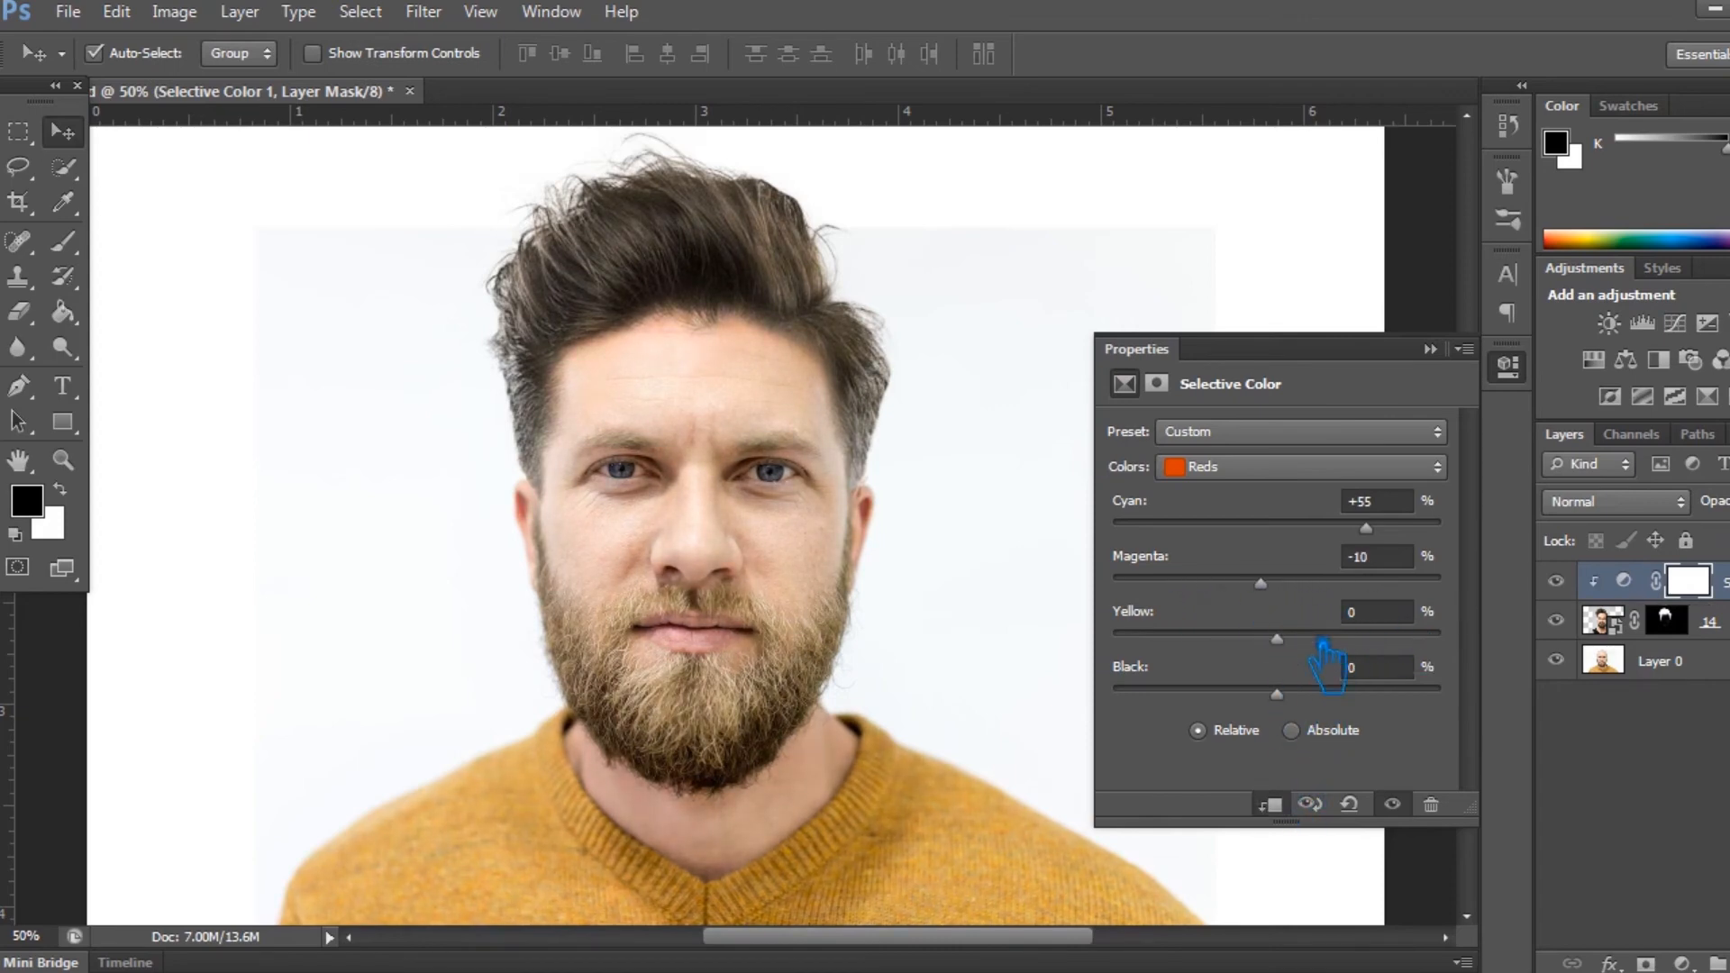
{"action": "left_click_drag", "start_coordinate": [1254, 585], "coordinate": [1333, 614]}
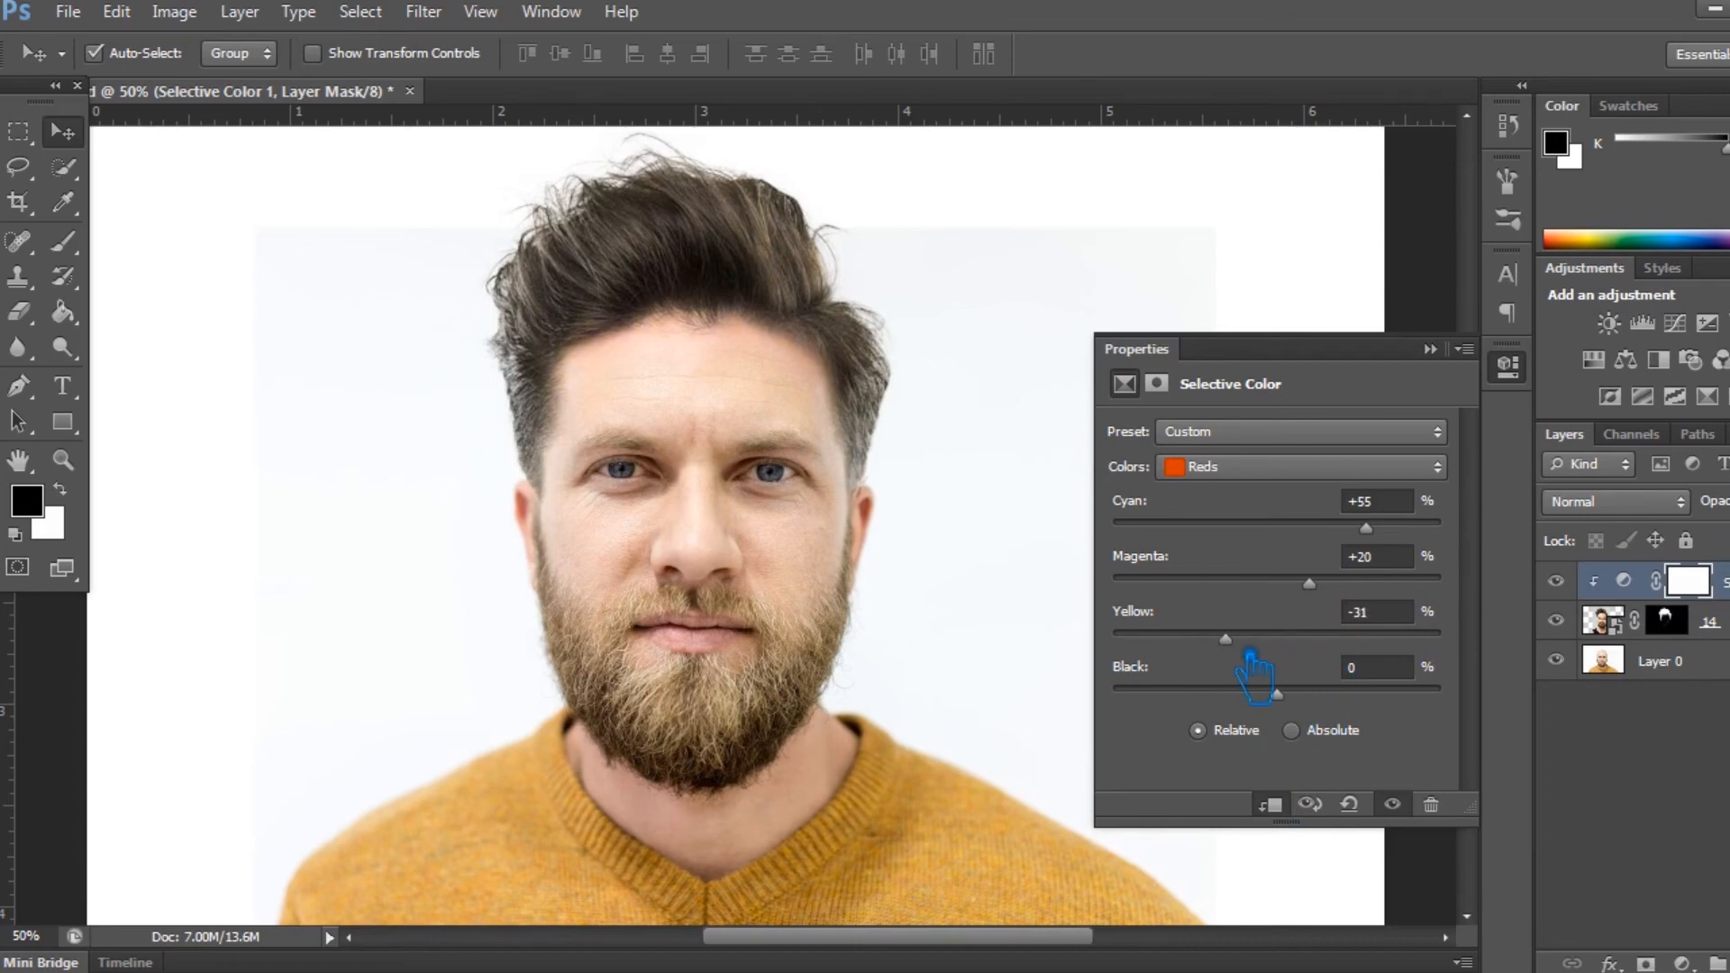
- Set the Selective Color adjustment's Blacks to Cyan +3%, Magenta +1% and Yellow -4%, and deselect the layer
{"action": "left_click", "coordinate": [1297, 466]}
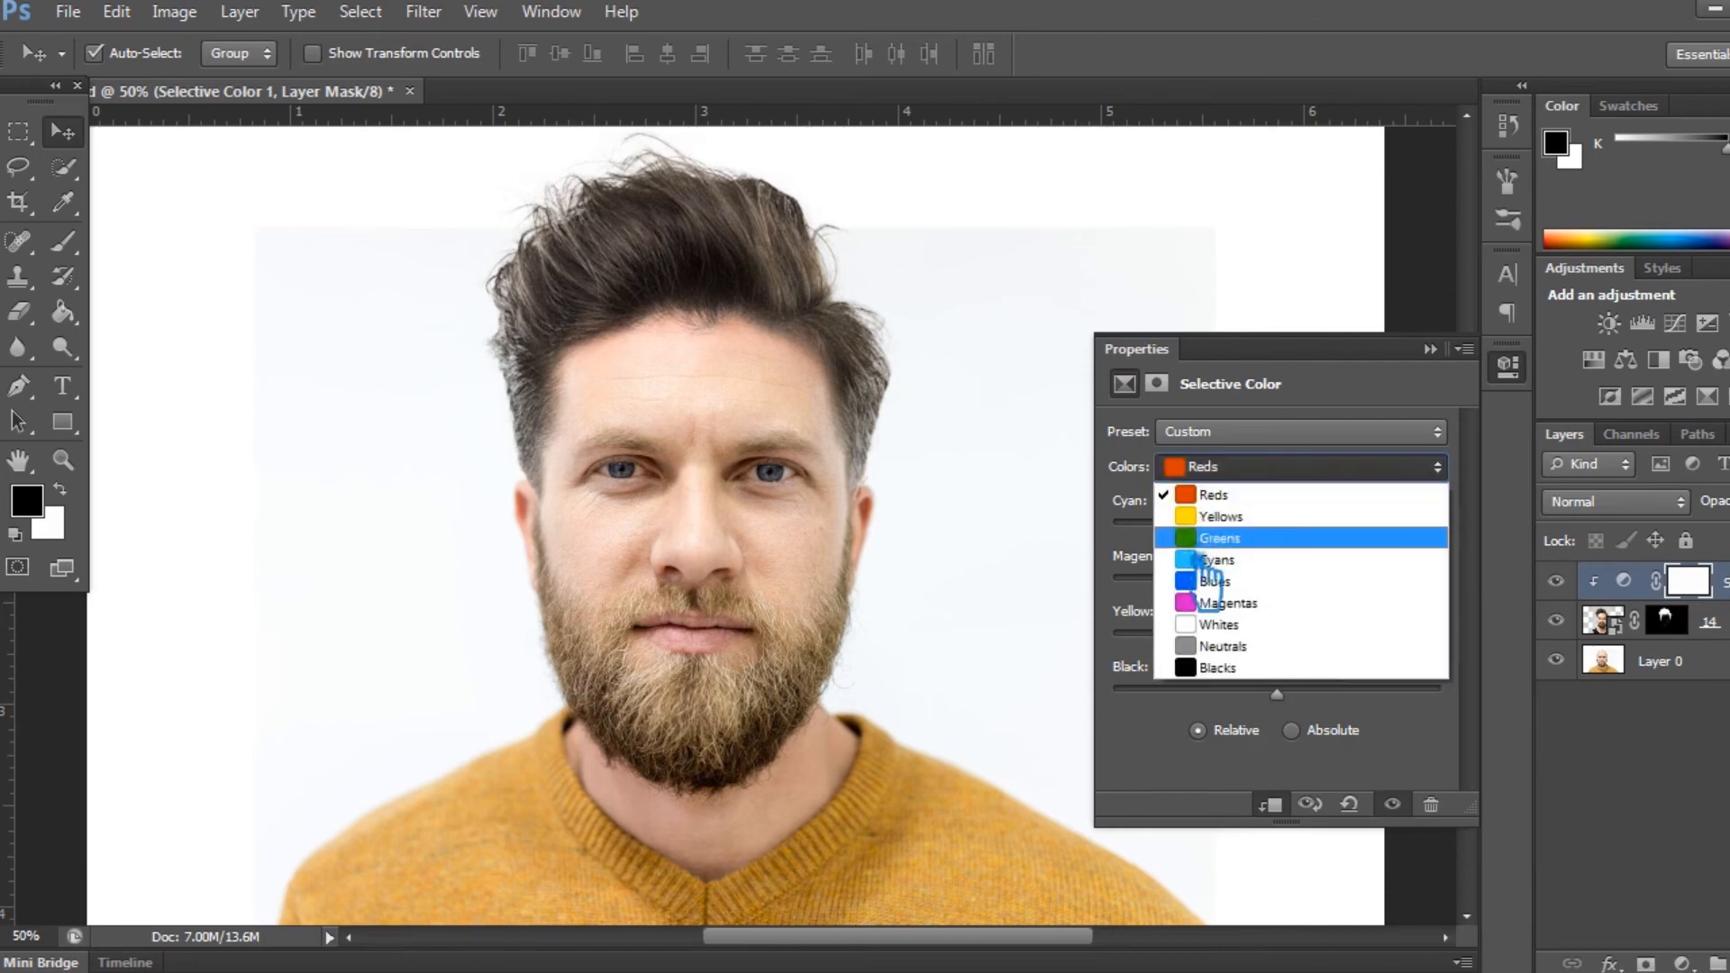
{"action": "left_click", "coordinate": [1244, 671]}
{"action": "mouse_move", "coordinate": [1297, 539]}
{"action": "left_mouse_down"}
{"action": "mouse_move", "coordinate": [1208, 538]}
{"action": "mouse_move", "coordinate": [1306, 537]}
{"action": "left_mouse_up"}
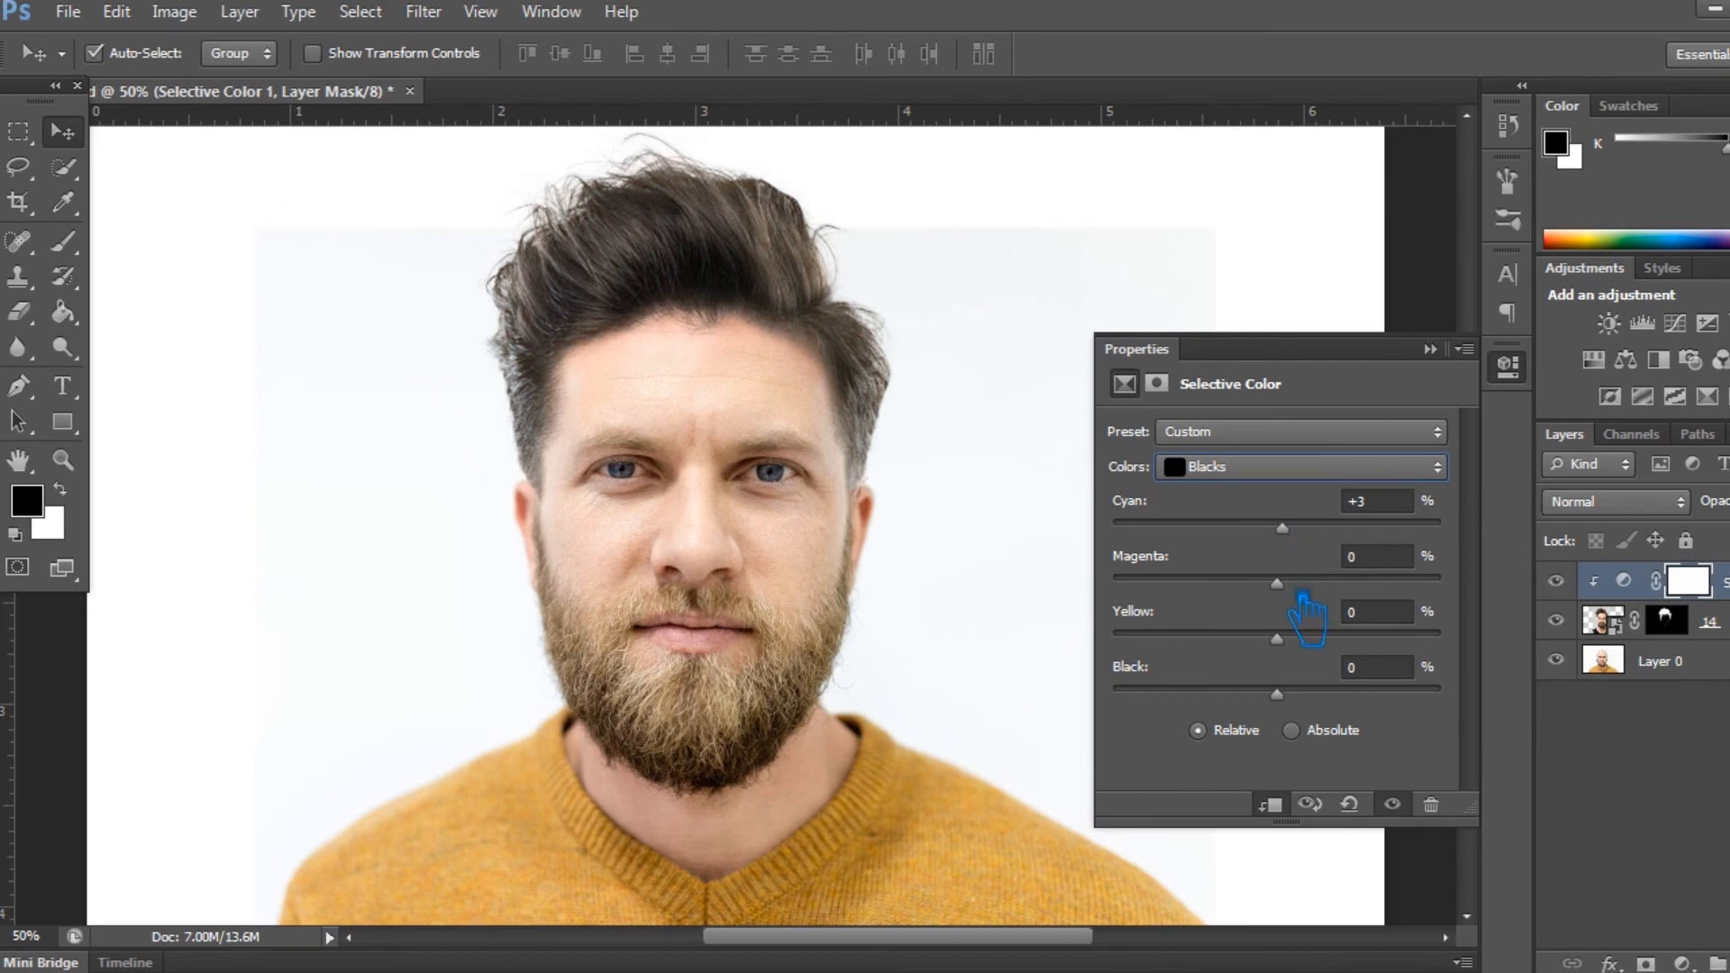
{"action": "mouse_move", "coordinate": [1301, 593]}
{"action": "left_mouse_down"}
{"action": "mouse_move", "coordinate": [1358, 597]}
{"action": "mouse_move", "coordinate": [1304, 594]}
{"action": "left_mouse_up"}
{"action": "mouse_move", "coordinate": [1303, 647]}
{"action": "left_mouse_down"}
{"action": "mouse_move", "coordinate": [1266, 649]}
{"action": "mouse_move", "coordinate": [1313, 647]}
{"action": "left_mouse_up"}
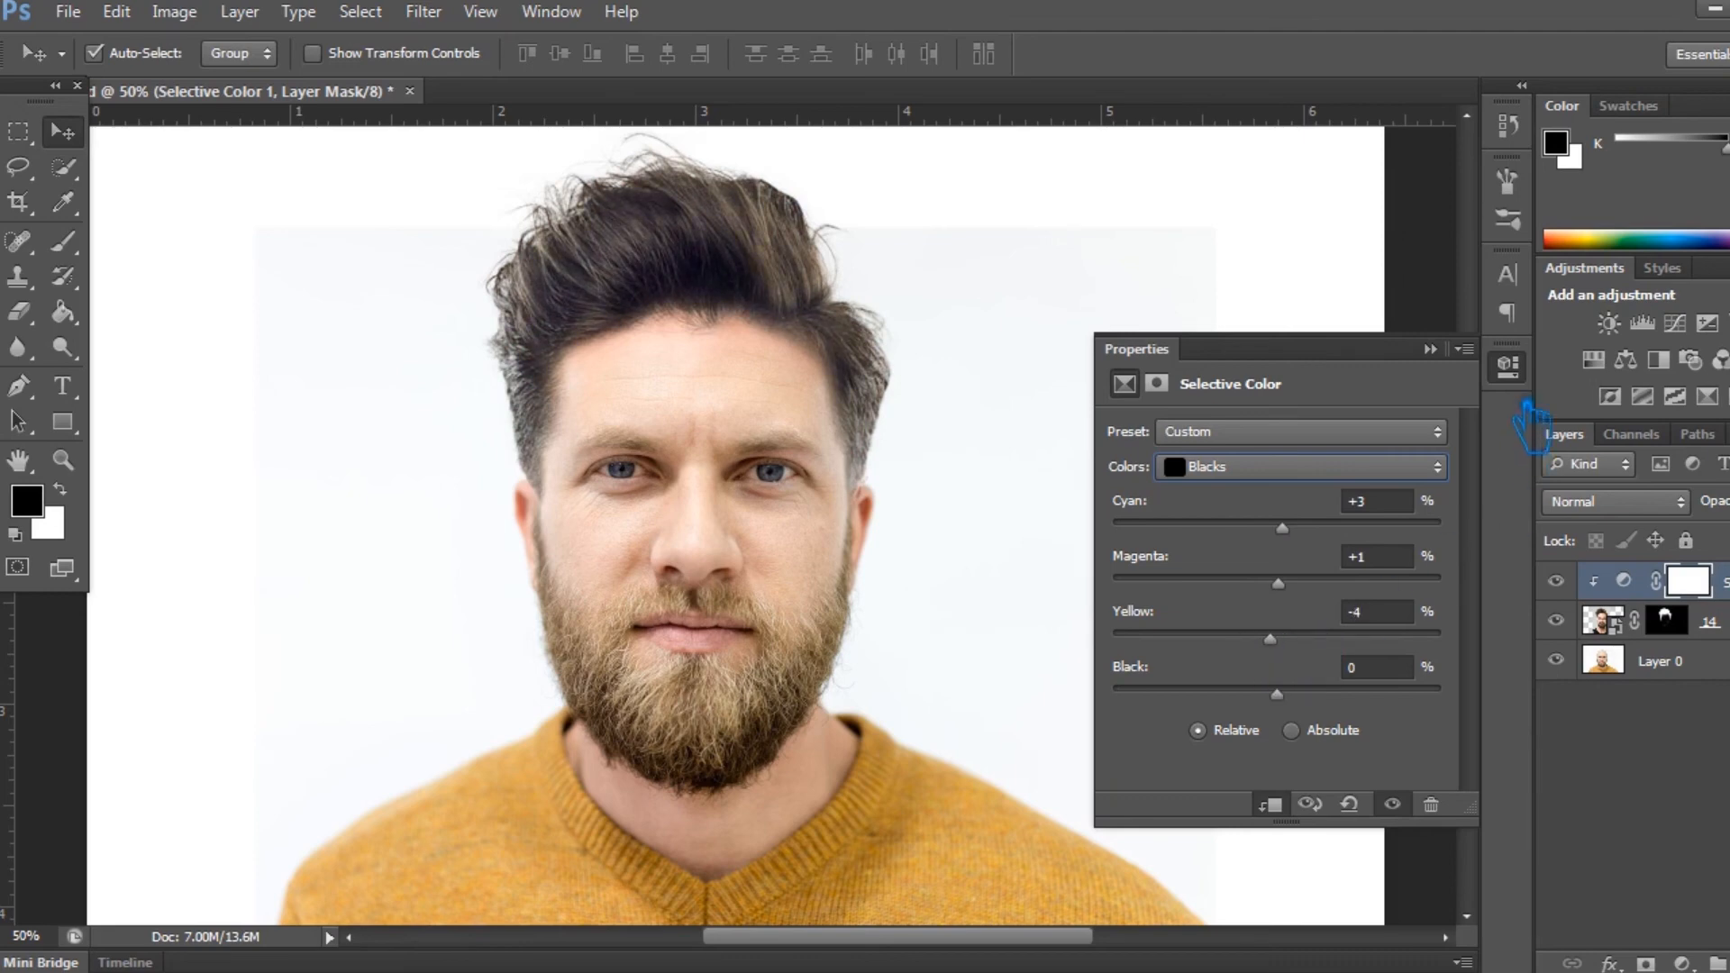
{"action": "left_click", "coordinate": [1430, 349]}
{"action": "left_click", "coordinate": [1657, 789]}
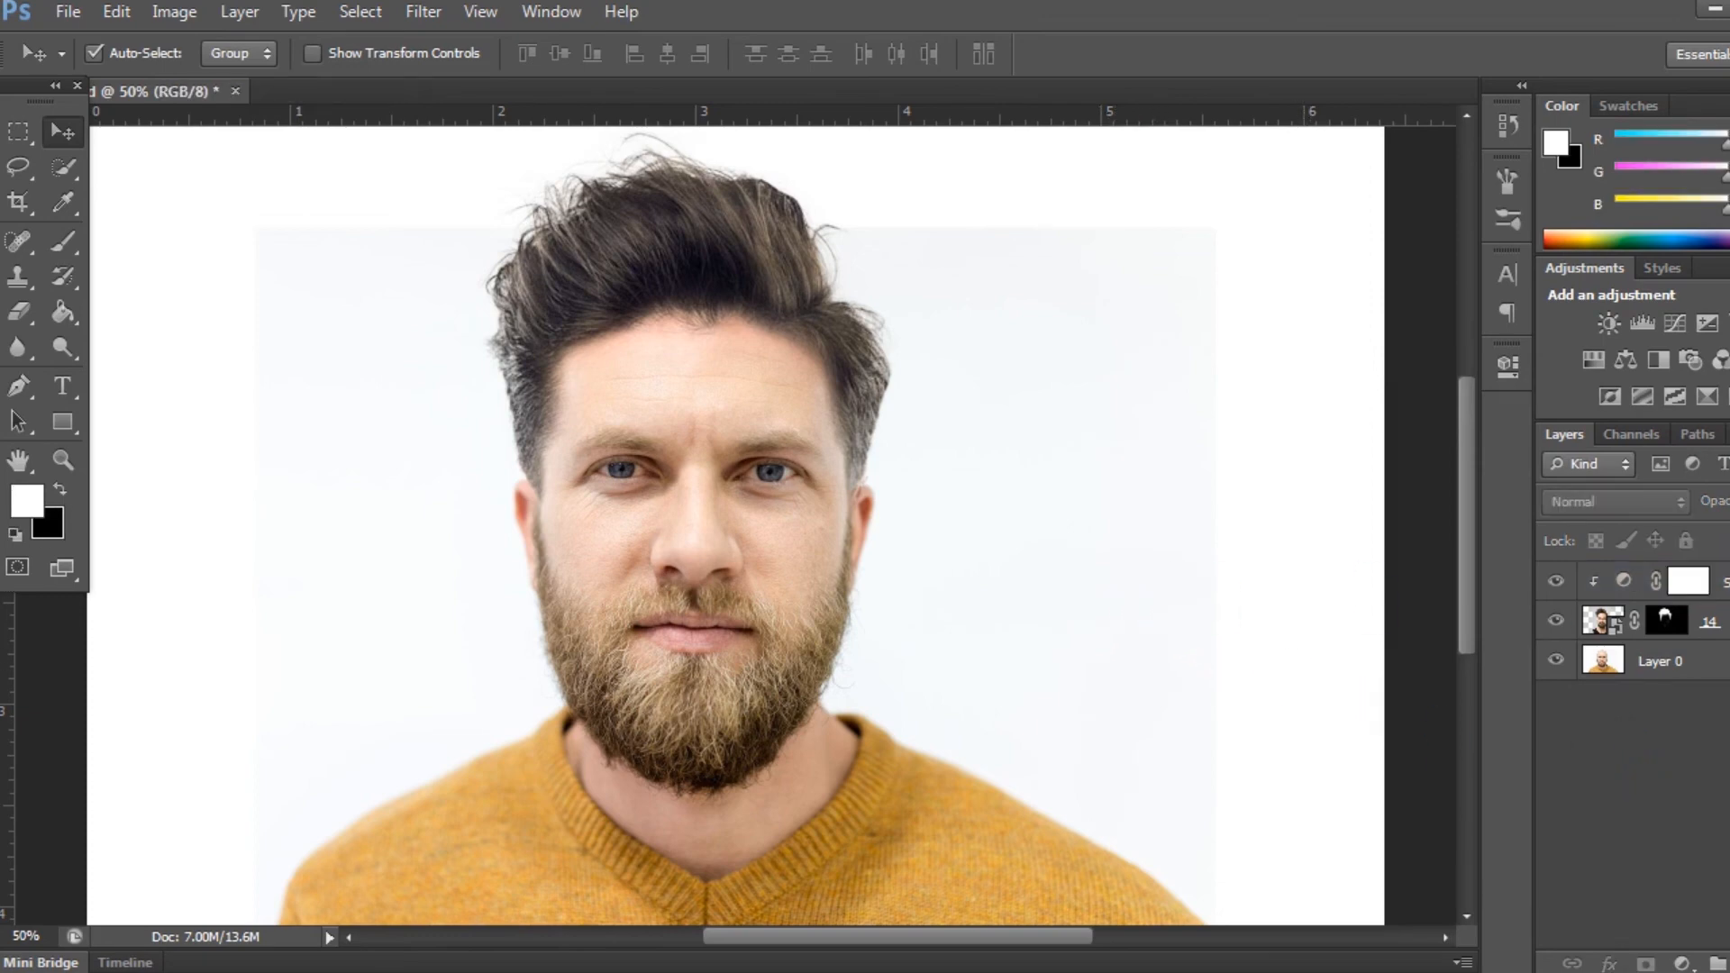
- Reopen the Selective Color adjustment's settings and set the Blacks' Cyan to -9%
{"action": "key", "text": "ctrl+minus"}
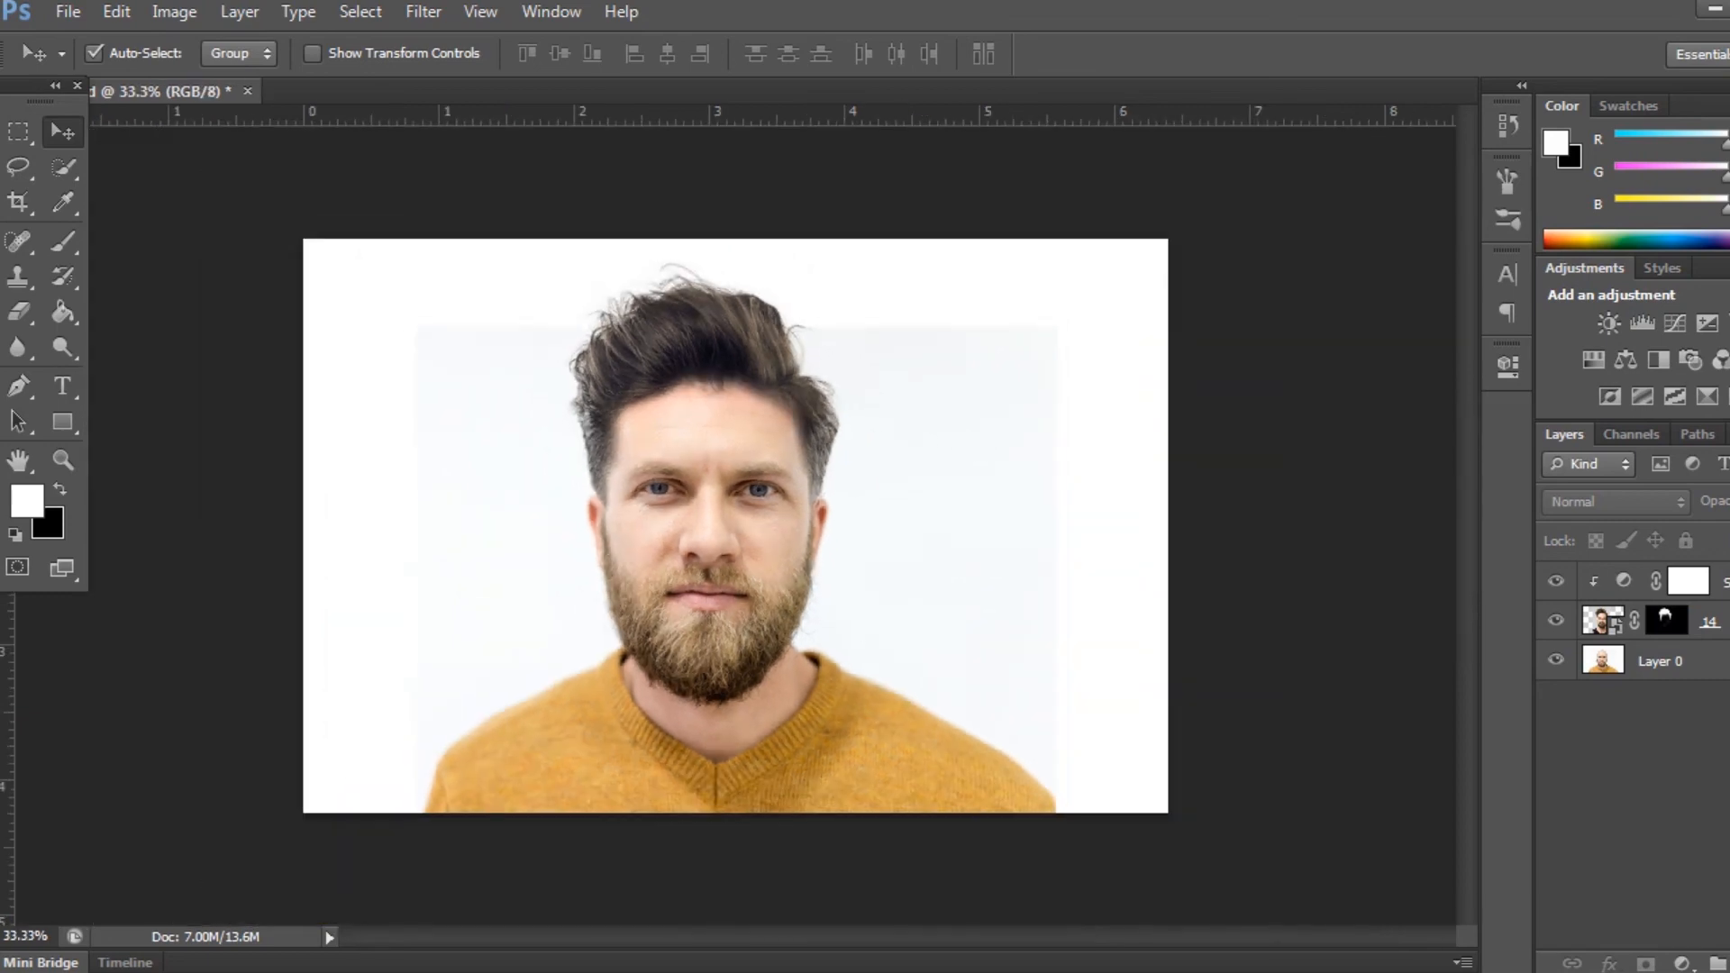
{"action": "key", "text": "ctrl+plus"}
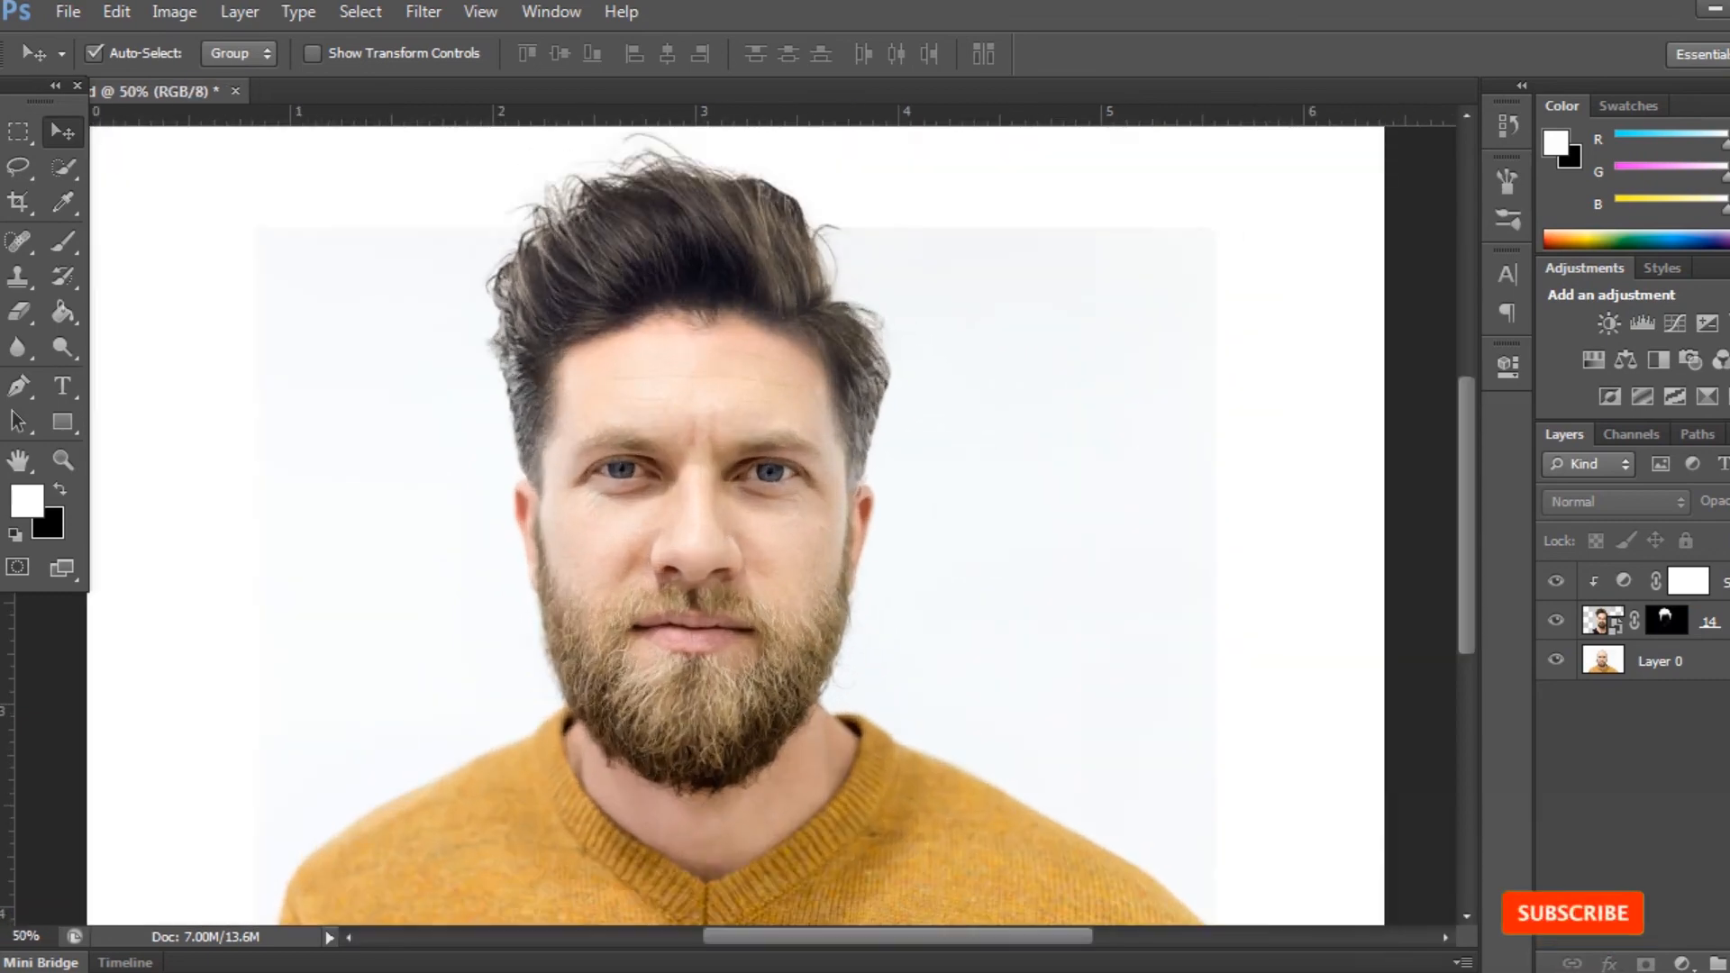
{"action": "left_click", "coordinate": [1687, 581]}
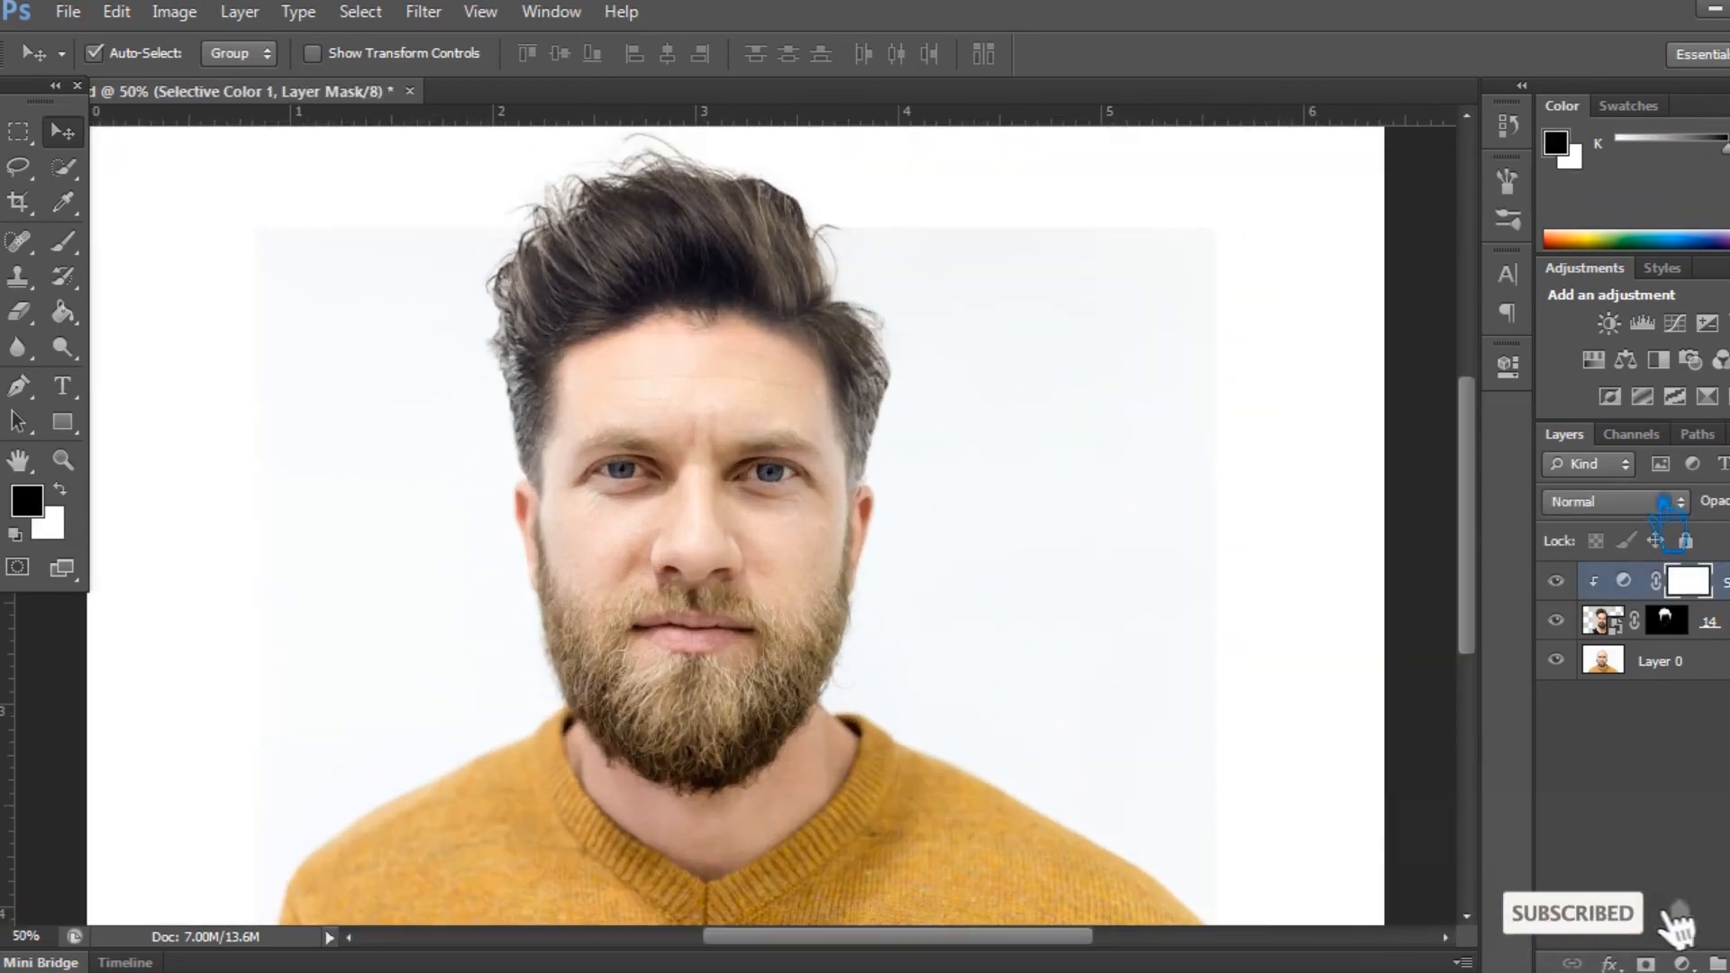
{"action": "left_click", "coordinate": [1509, 366]}
{"action": "left_click_drag", "start_coordinate": [1299, 535], "coordinate": [1283, 539]}
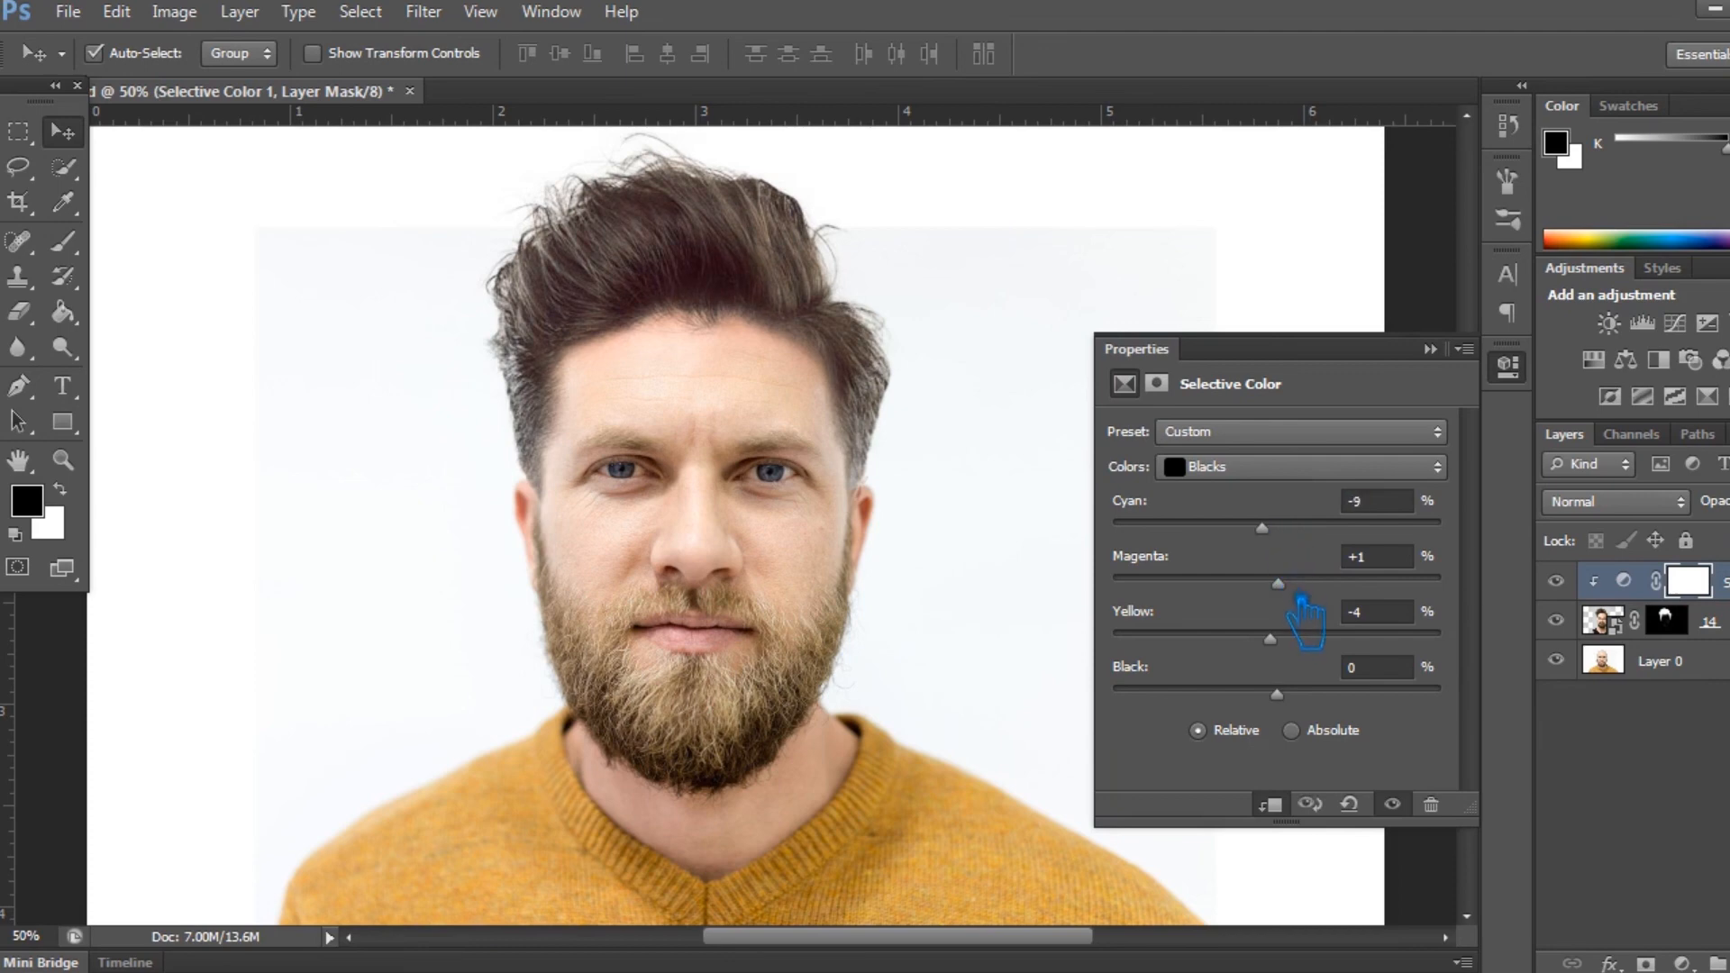
- Lower the Cyan amount for the Reds in the Selective Color adjustment to warm the hair, and deselect the layer
{"action": "left_click", "coordinate": [1268, 477]}
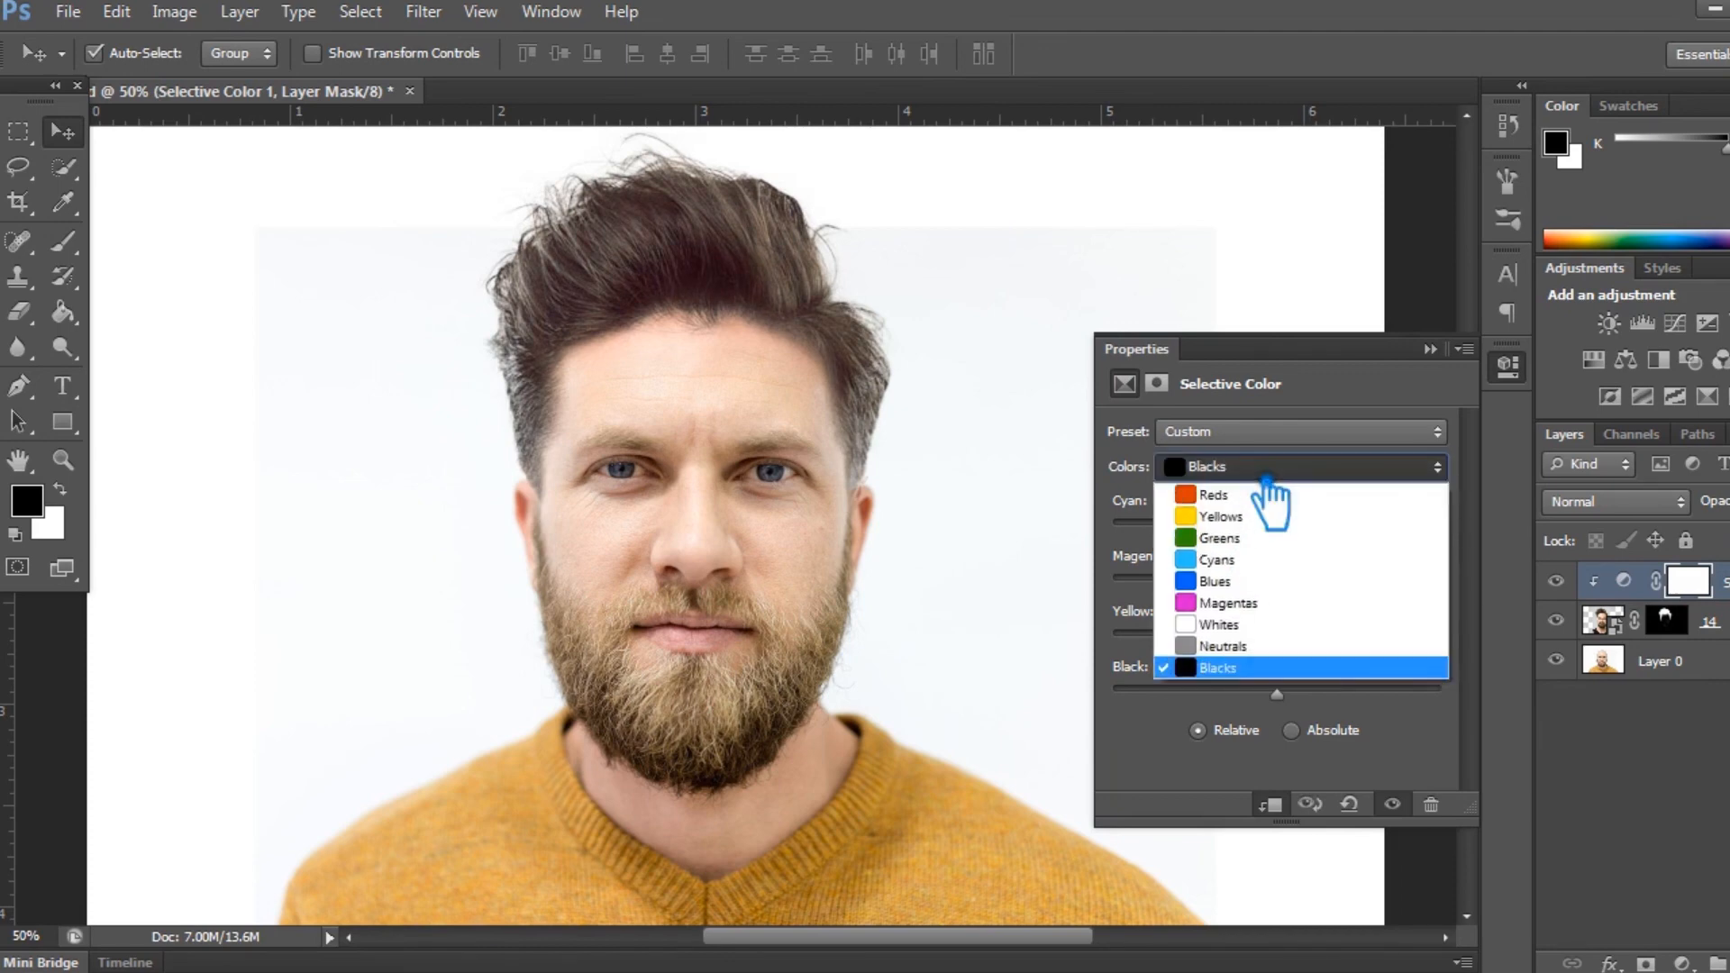
{"action": "left_click", "coordinate": [1256, 493]}
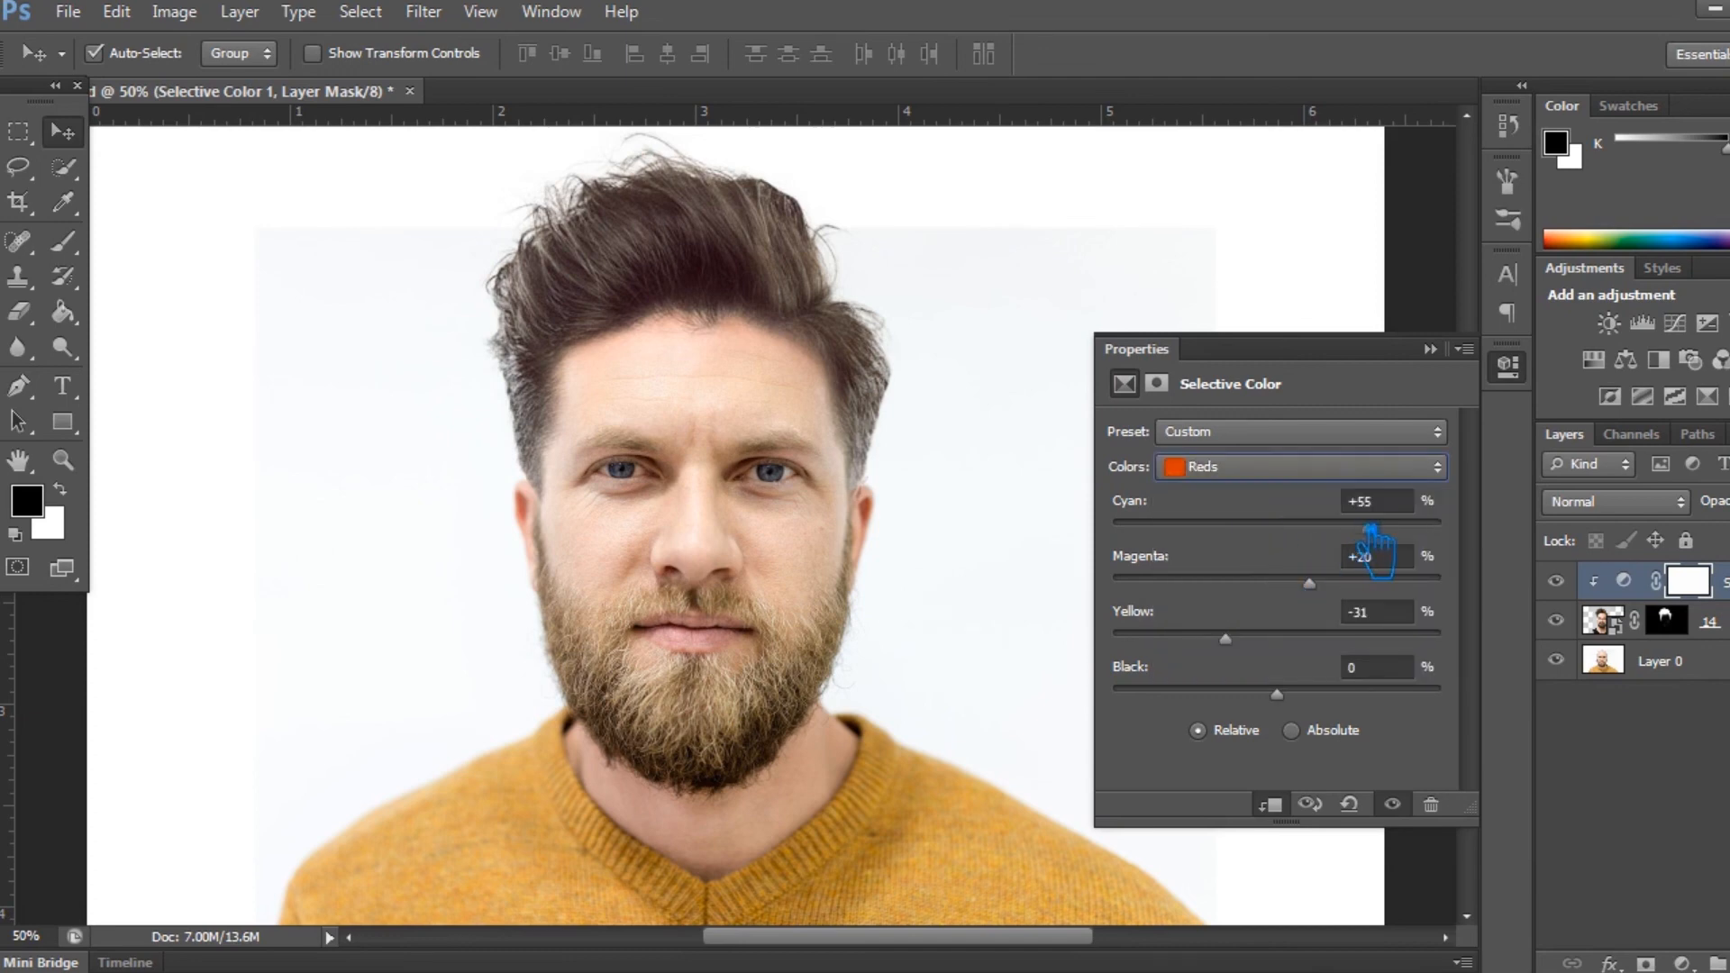
{"action": "left_click_drag", "start_coordinate": [1394, 542], "coordinate": [1272, 544]}
{"action": "left_click", "coordinate": [1430, 349]}
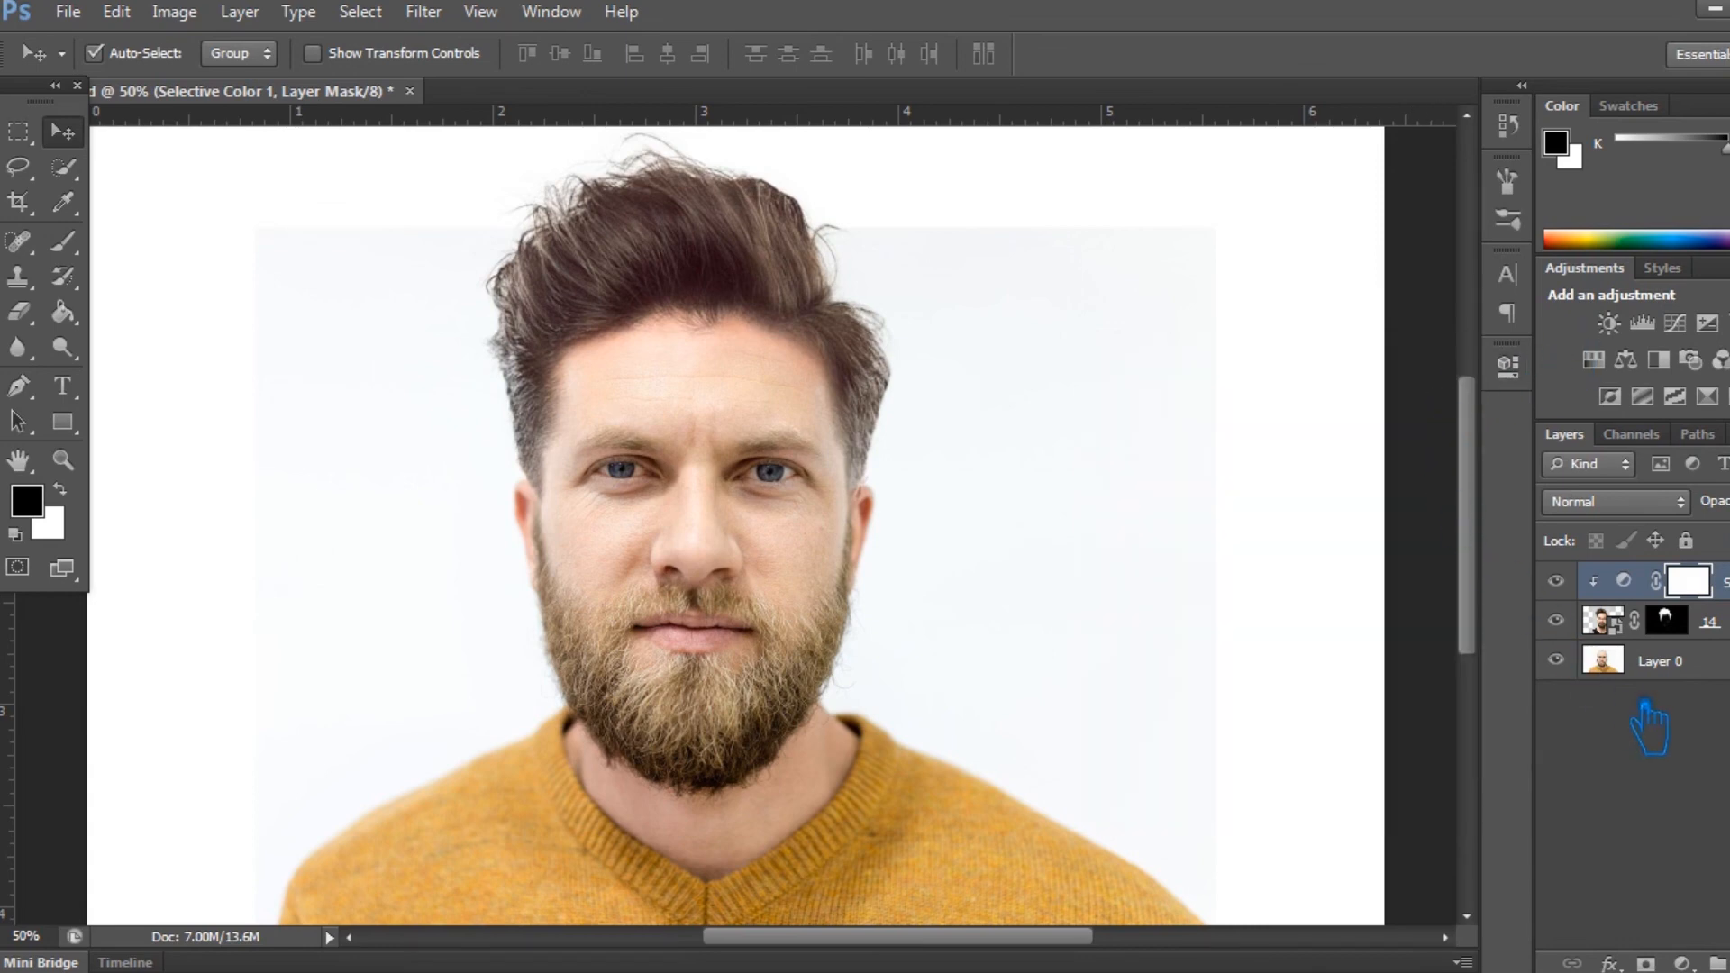
{"action": "left_click", "coordinate": [1678, 789]}
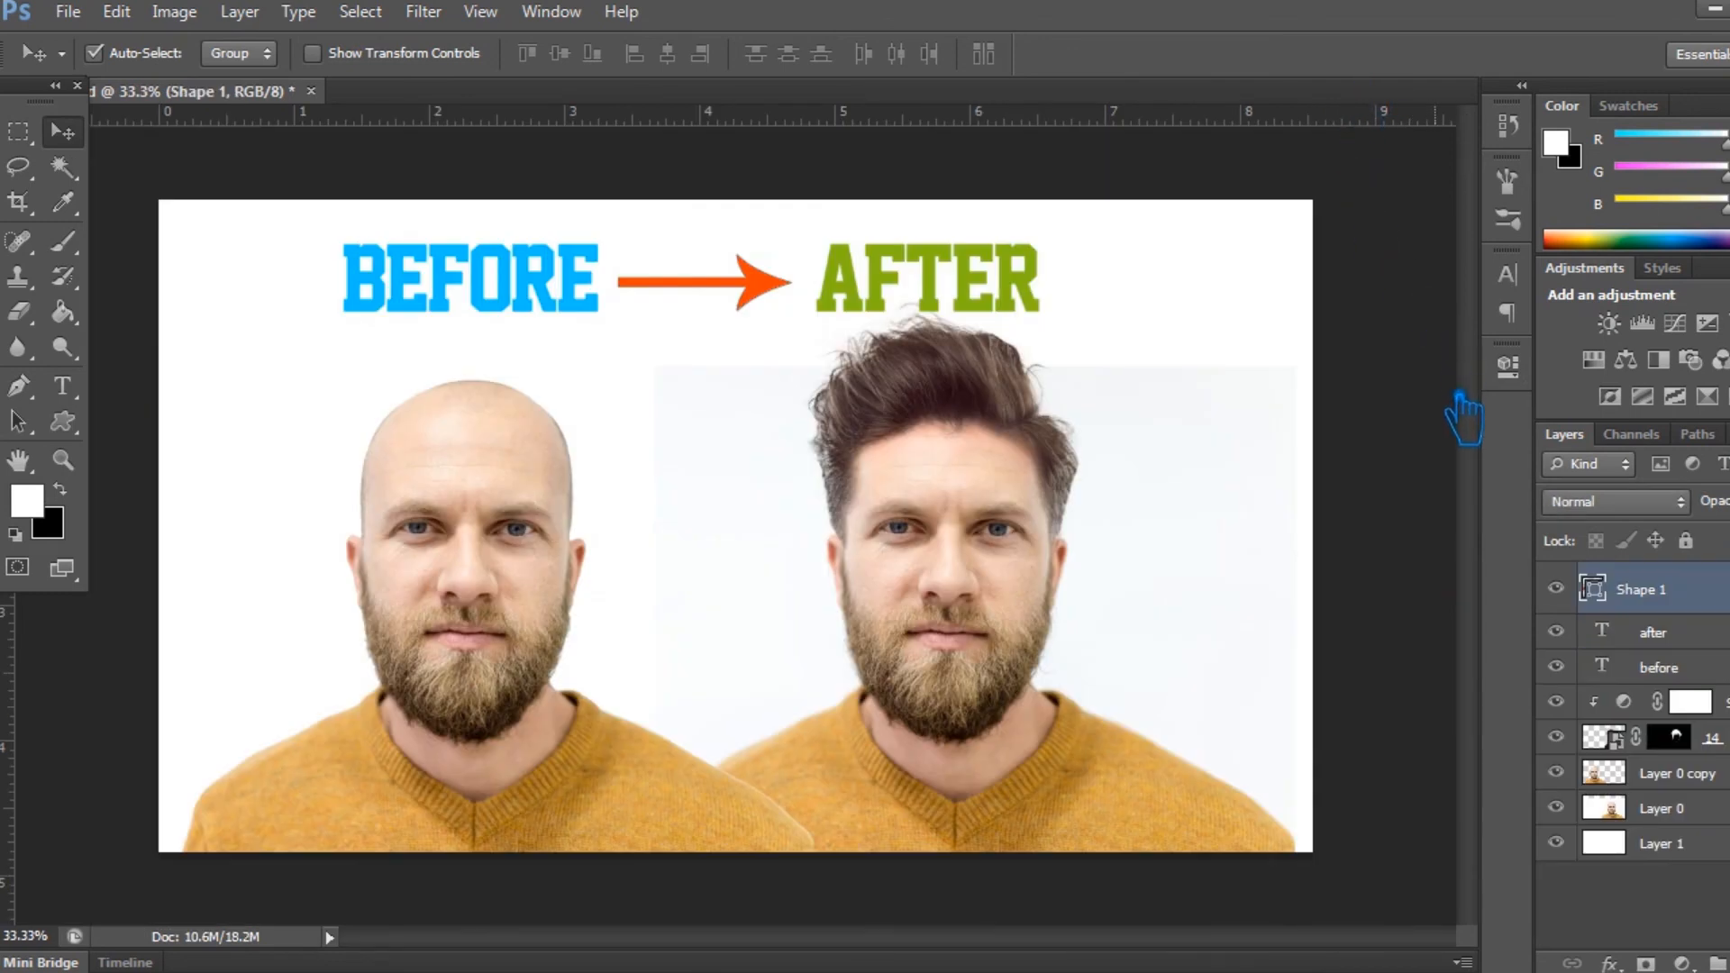
{"action": "left_click", "coordinate": [1459, 400]}
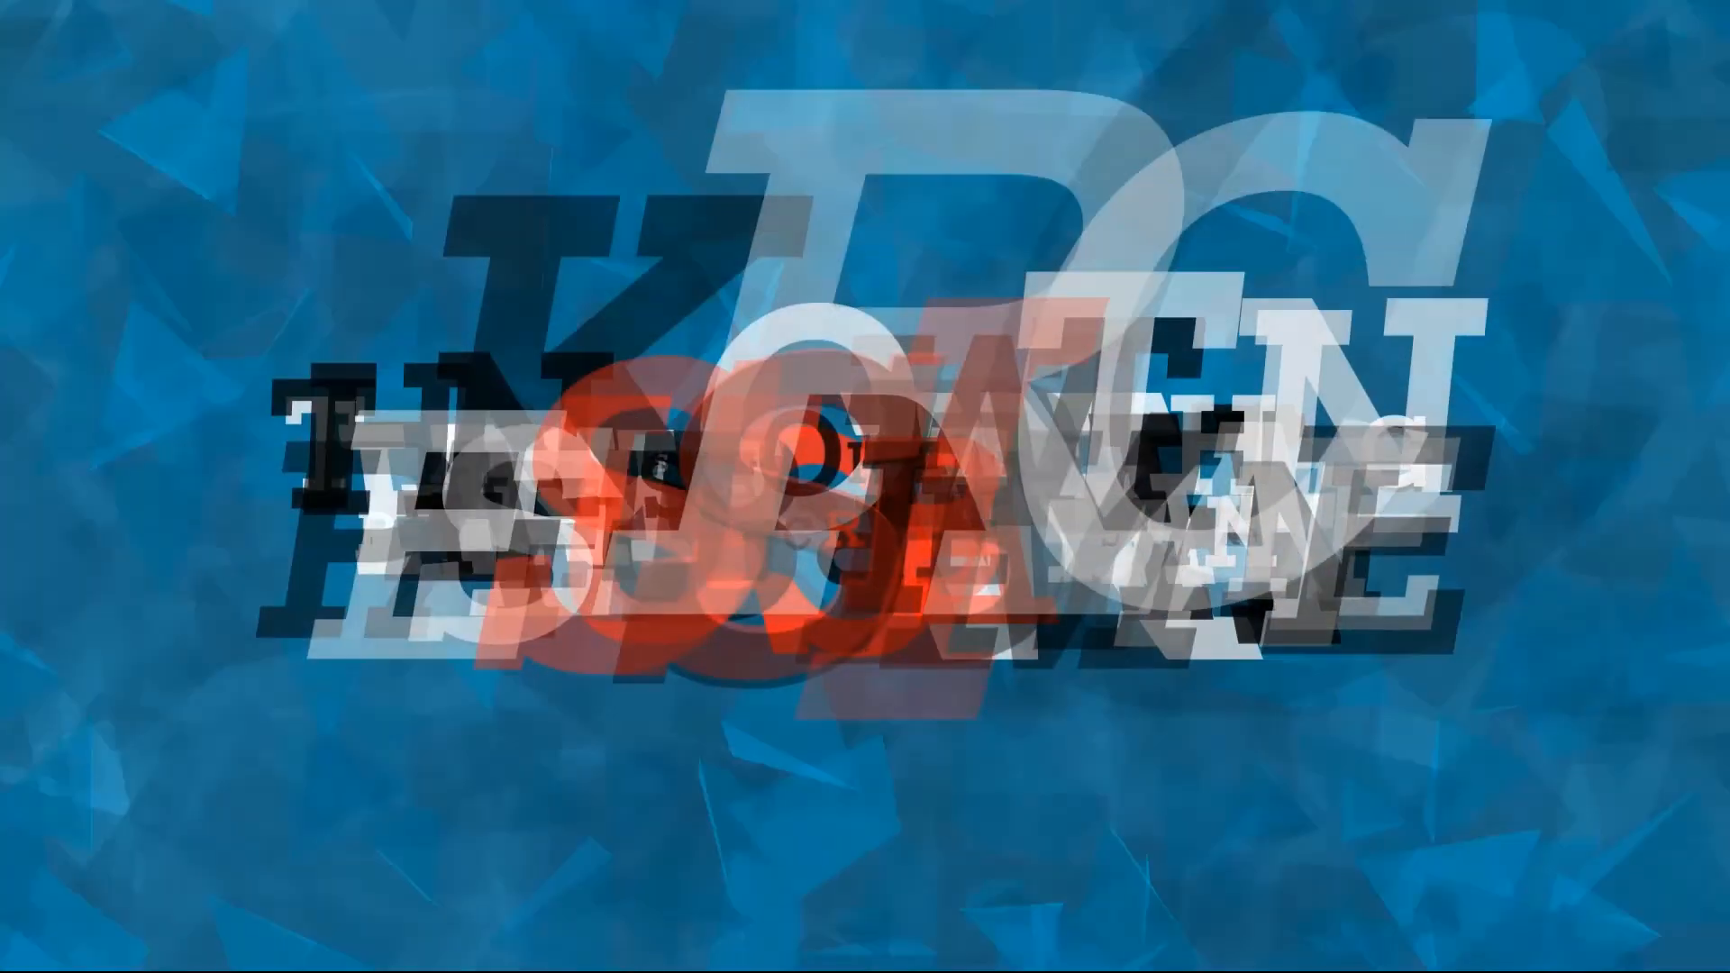